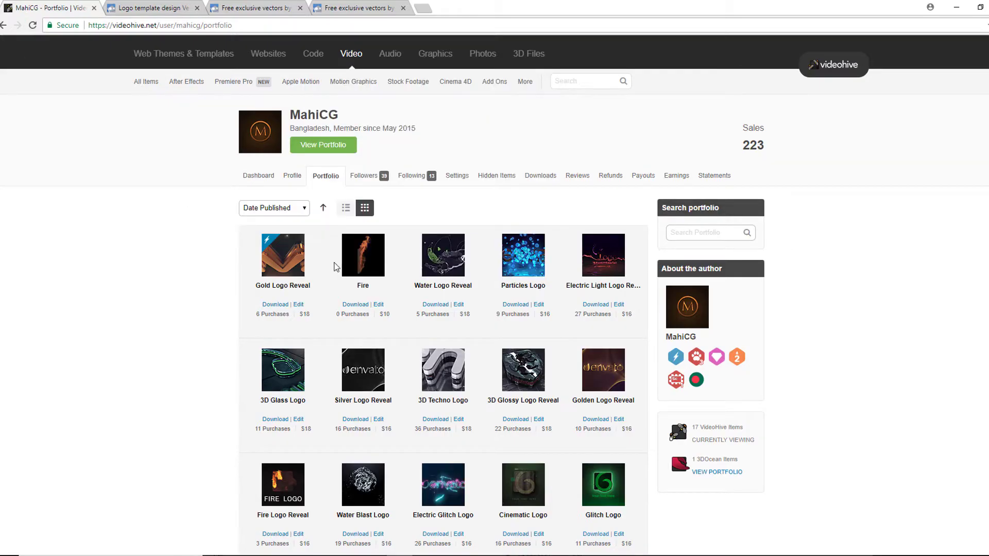
Preview the logo reveal templates in the VideoHive portfolio, including Gold Logo Reveal, Water Logo Reveal, Particles Logo and Electric Light Logo Reveal.
mouse_move(284, 267)
mouse_move(441, 261)
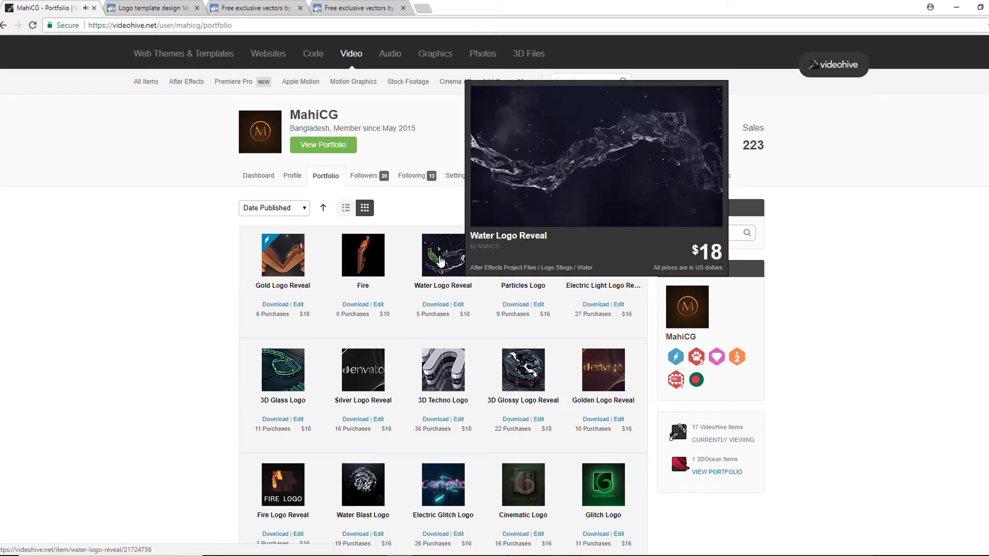
mouse_move(522, 258)
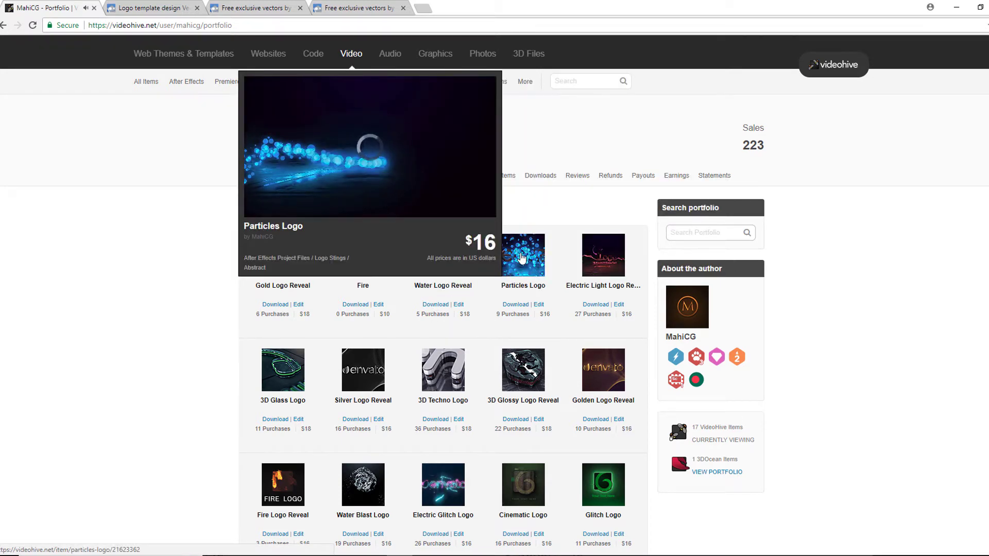
mouse_move(608, 262)
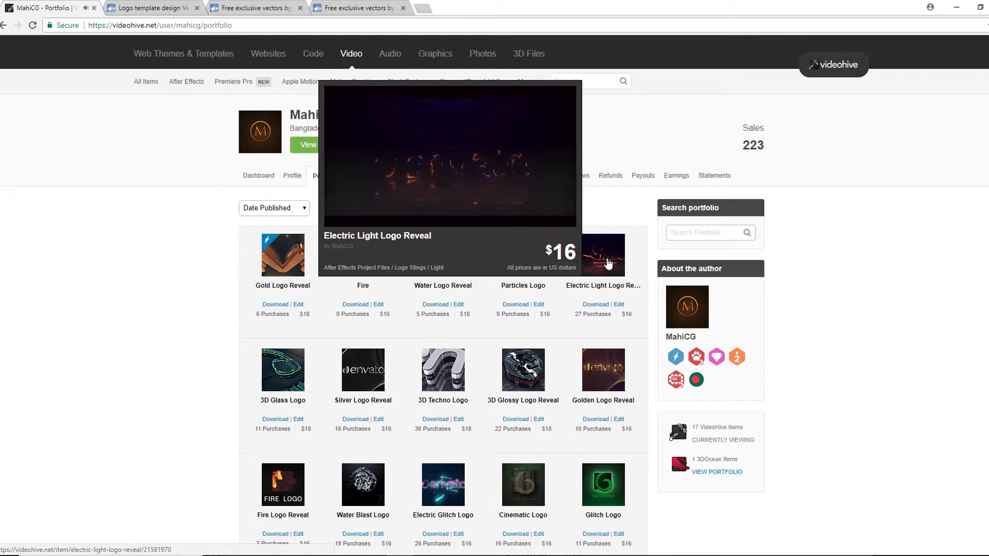
mouse_move(433, 369)
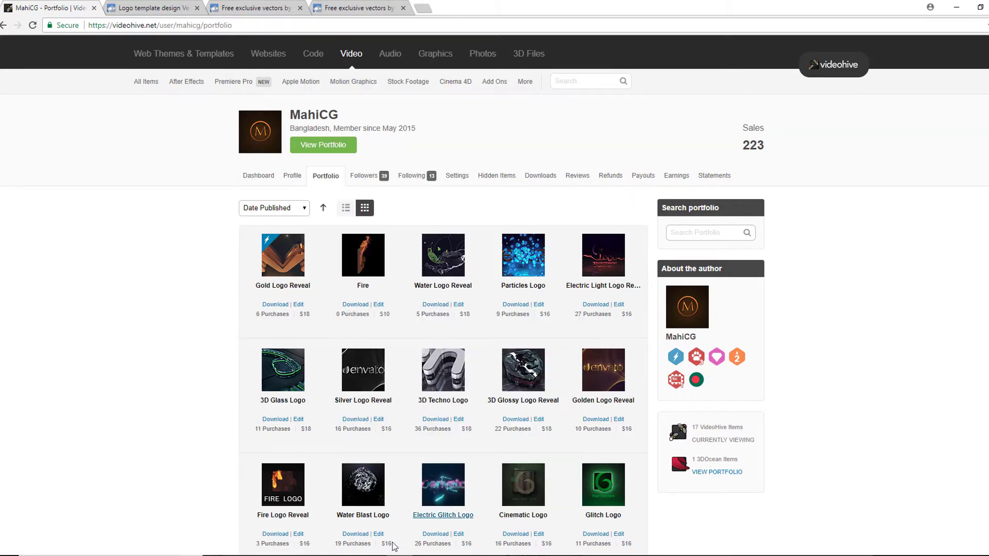
mouse_move(375, 553)
Switch to Illustrator and copy the complete BEAUTYSPA logo artwork, both the woman's head symbol and the lettering.
click(364, 475)
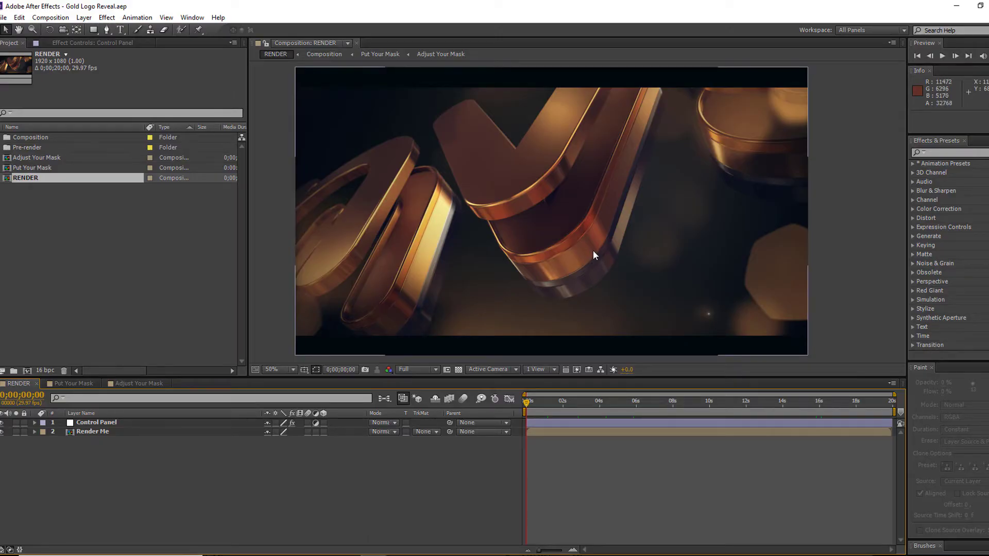
scroll(595, 252, down, 2)
scroll(594, 253, up, 3)
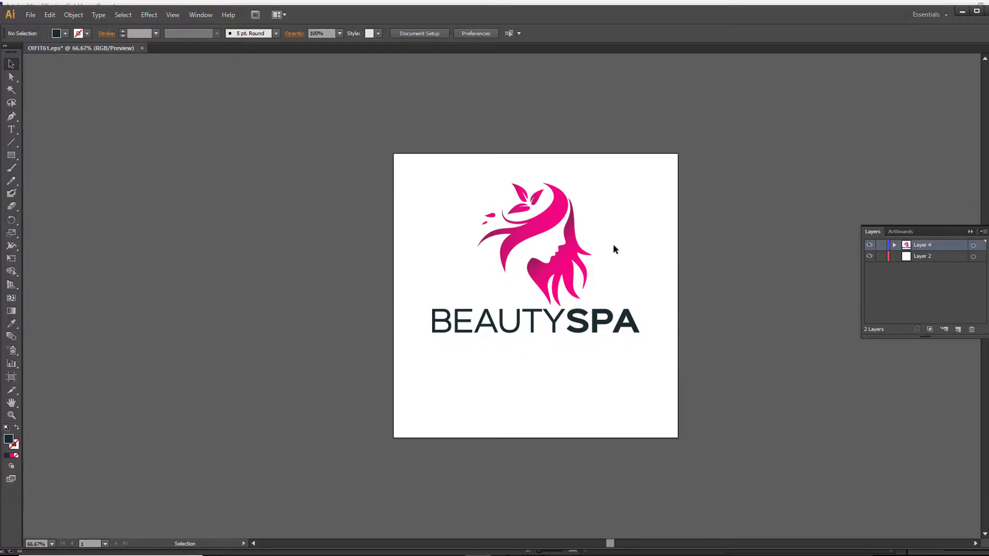
drag(403, 186, 684, 416)
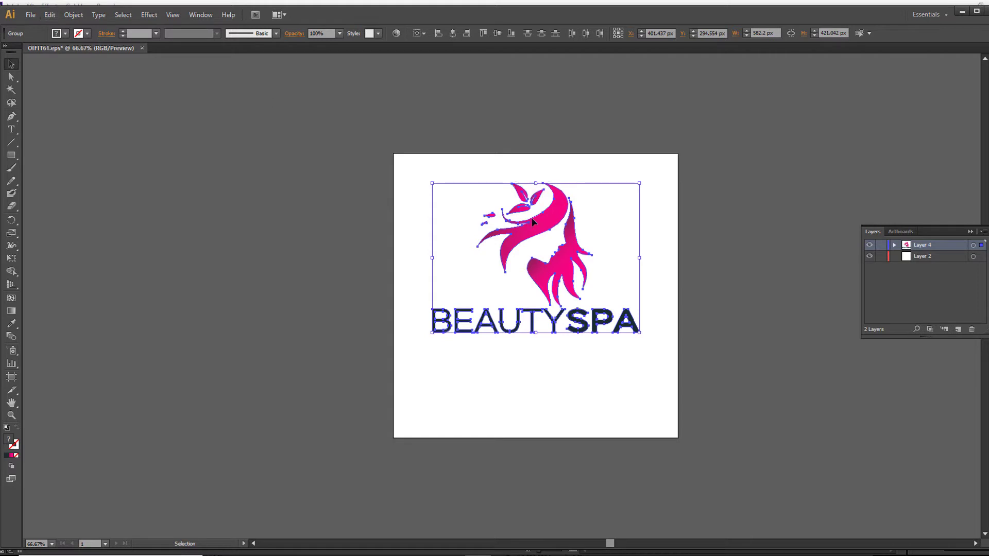
click(50, 15)
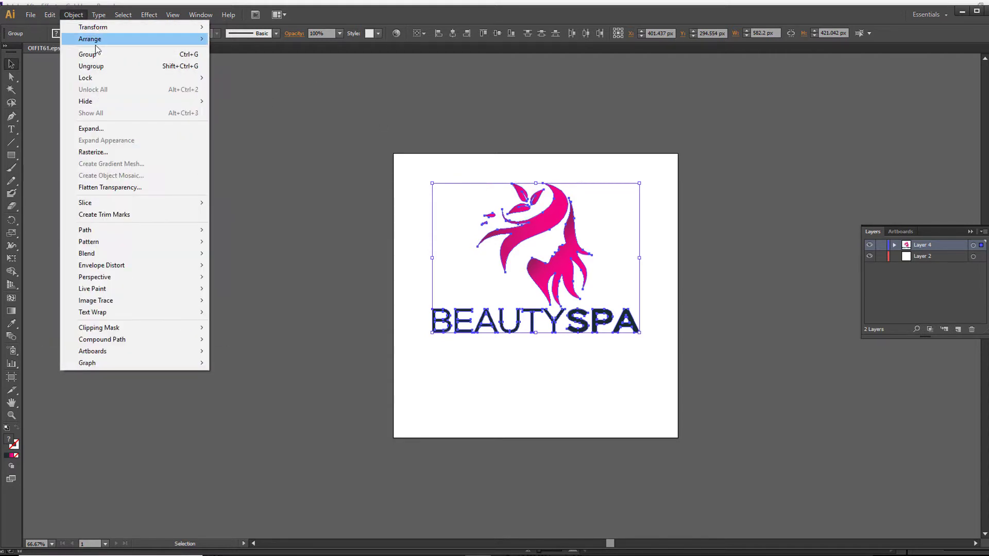
click(66, 66)
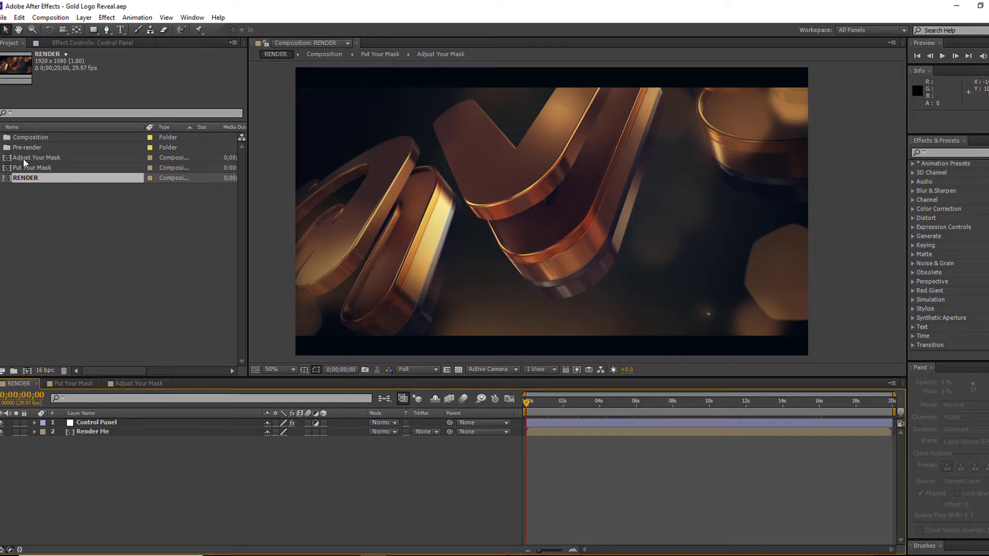
Switch to After Effects, open the Adjust Your Mask composition and delete all ten envato masks from the ADJUST YOUR MASK layer.
double_click(23, 158)
click(128, 426)
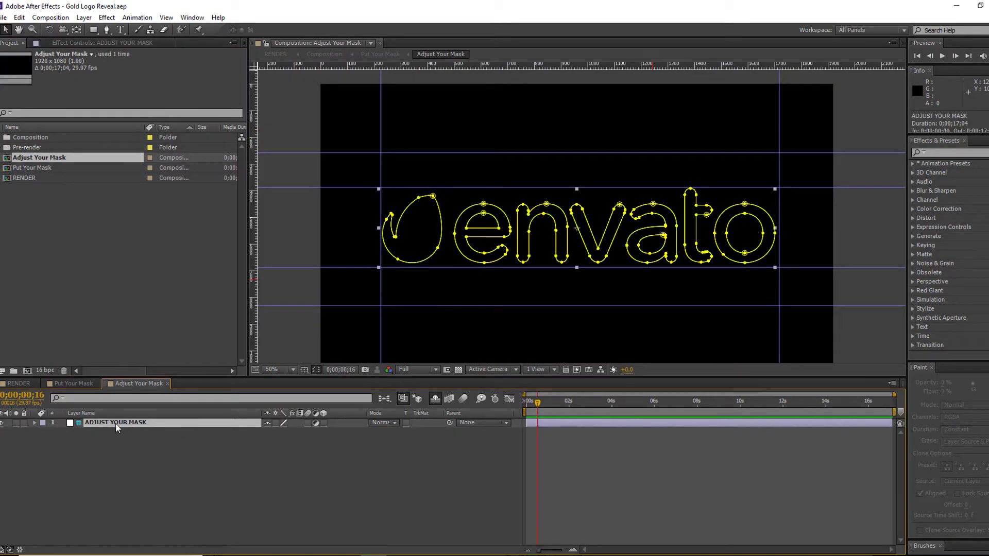
key(comma)
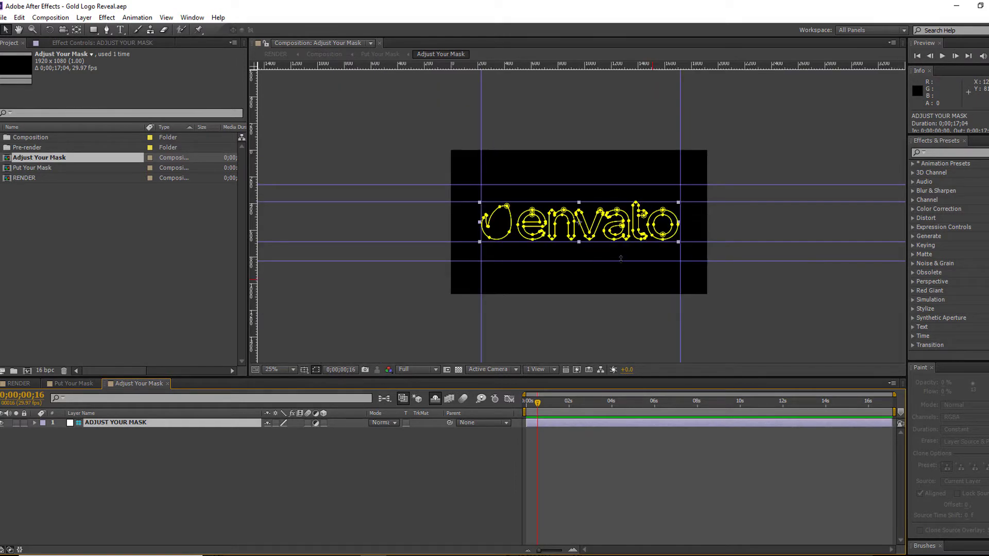
key(period)
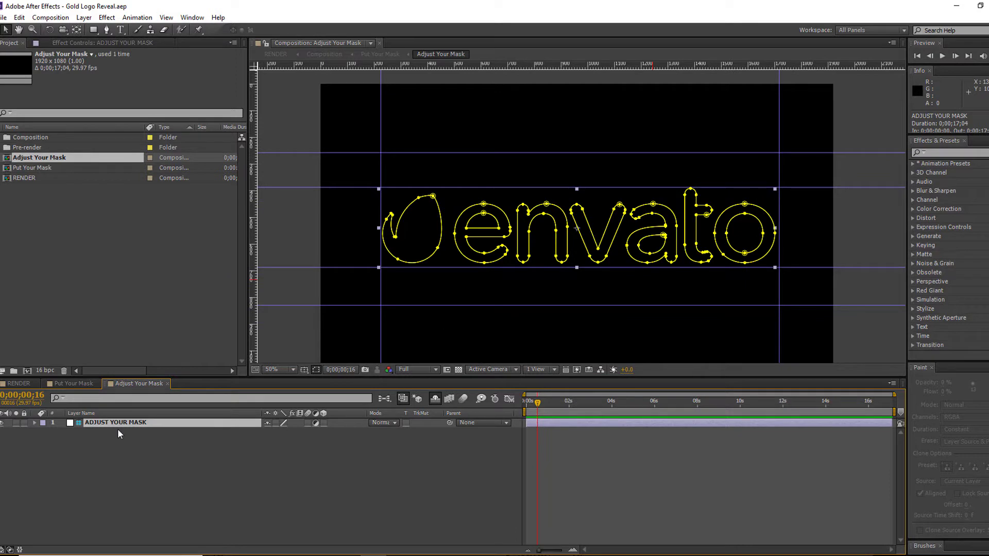
key(m)
click(84, 434)
scroll(102, 514, down, 3)
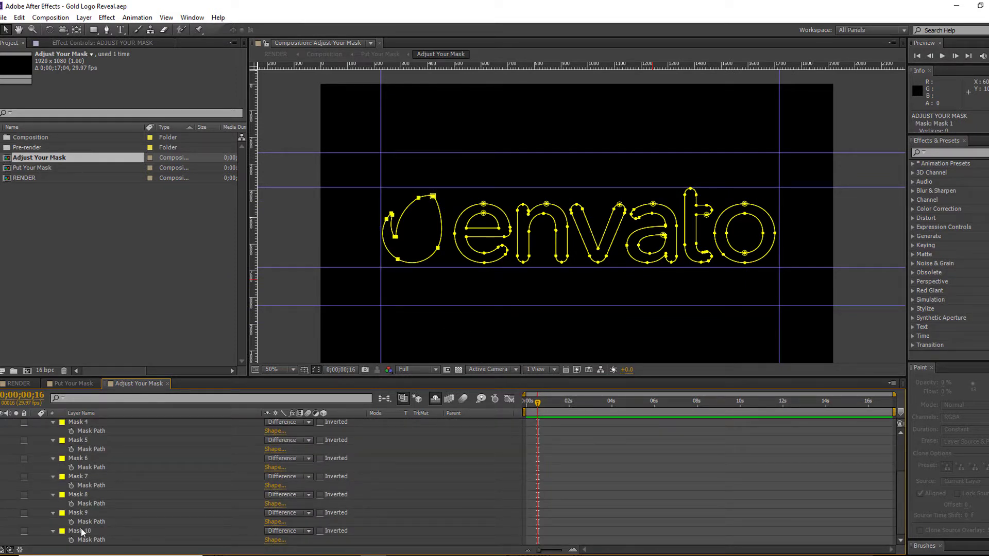
shift+click(82, 532)
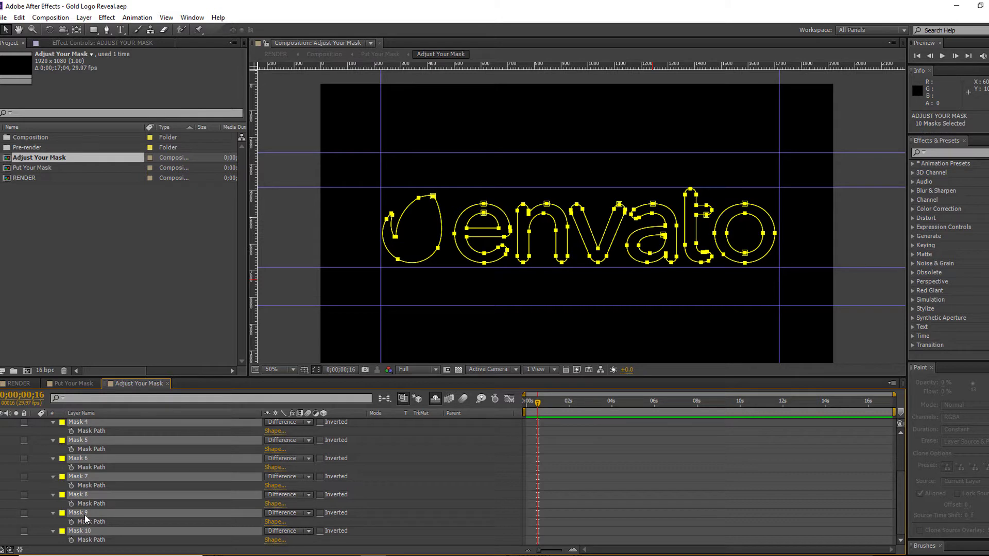
key(Delete)
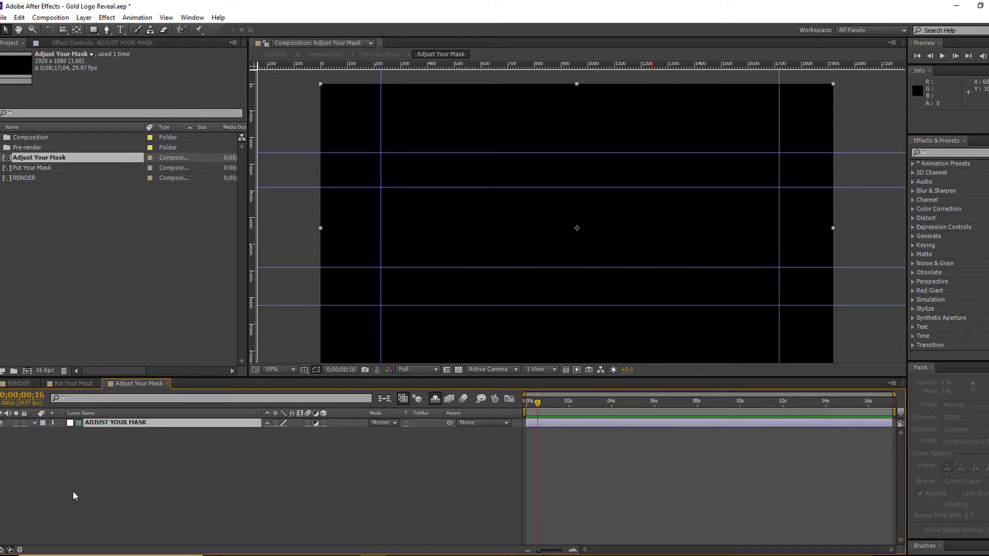
Paste the copied logo paths as masks on the ADJUST YOUR MASK layer and scale them up to fit the outer horizontal guides.
click(19, 17)
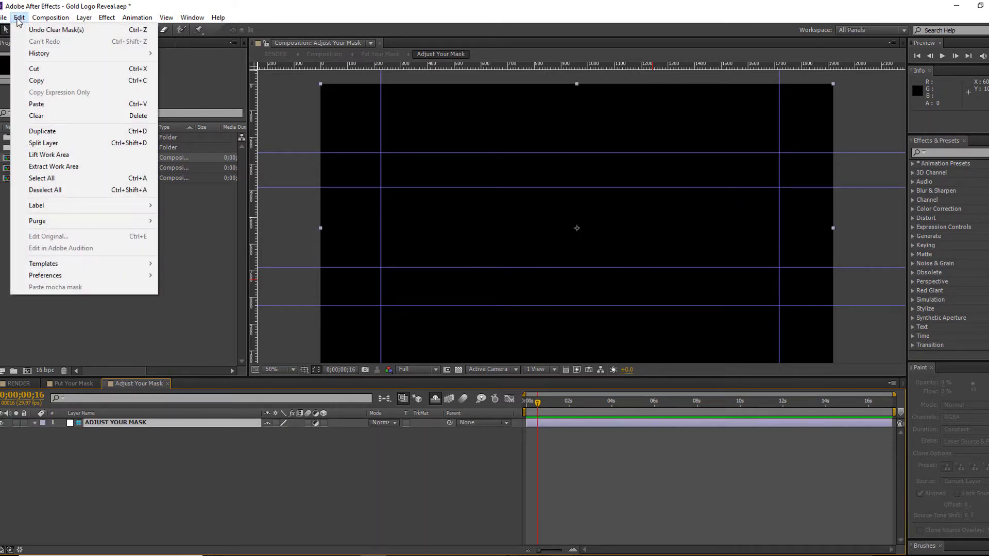
click(37, 104)
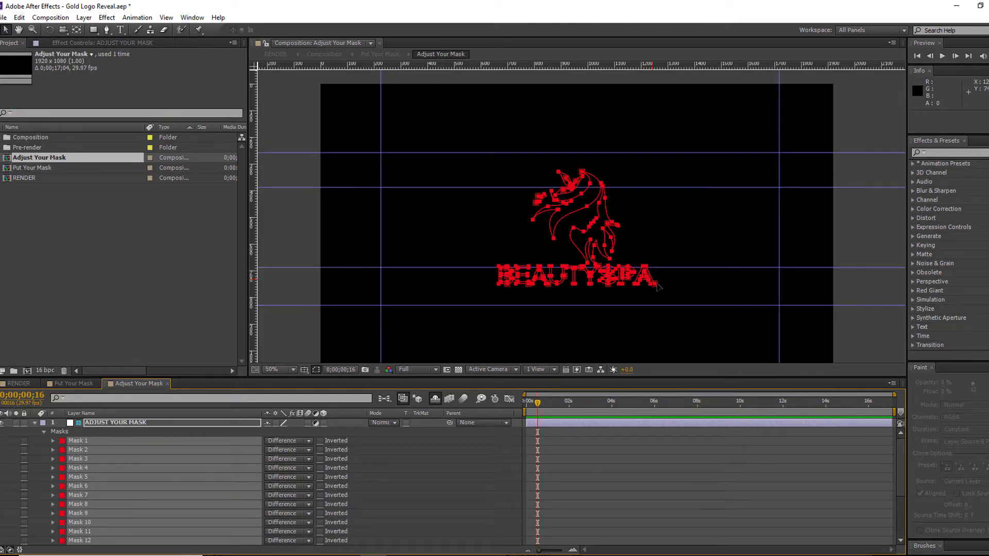
key(ctrl+t)
drag(655, 285, 683, 304)
click(666, 421)
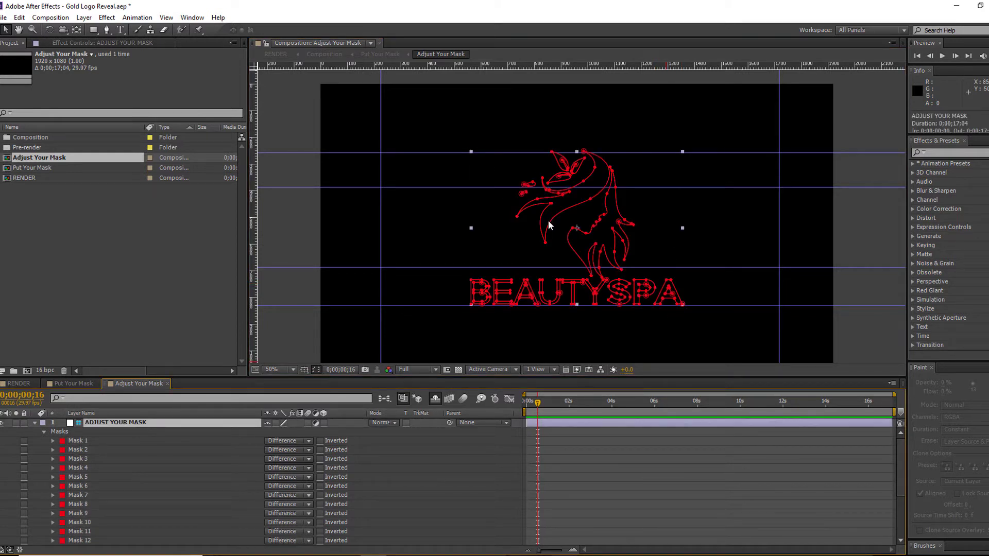
Copy all the resized logo masks from the ADJUST YOUR MASK layer.
click(80, 443)
key(ctrl+a)
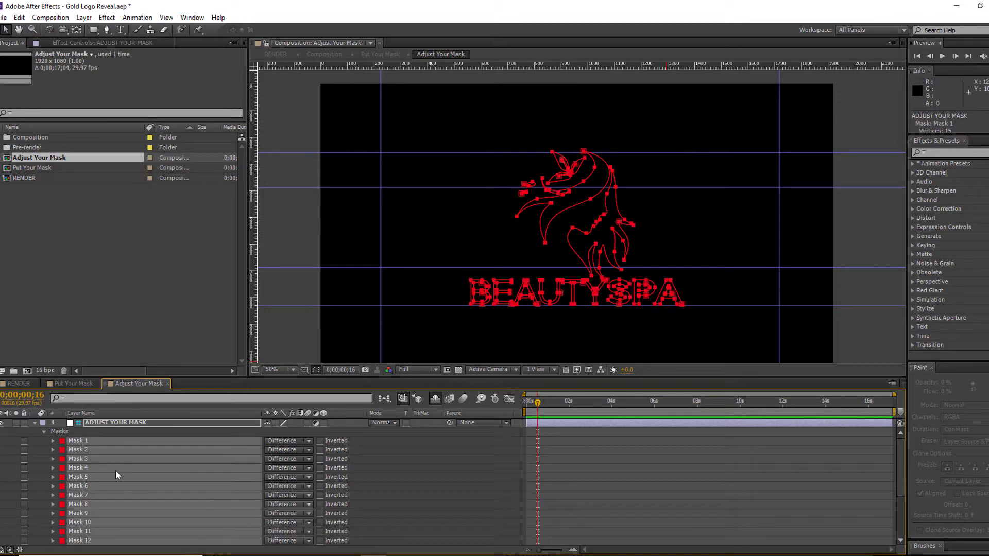
click(19, 18)
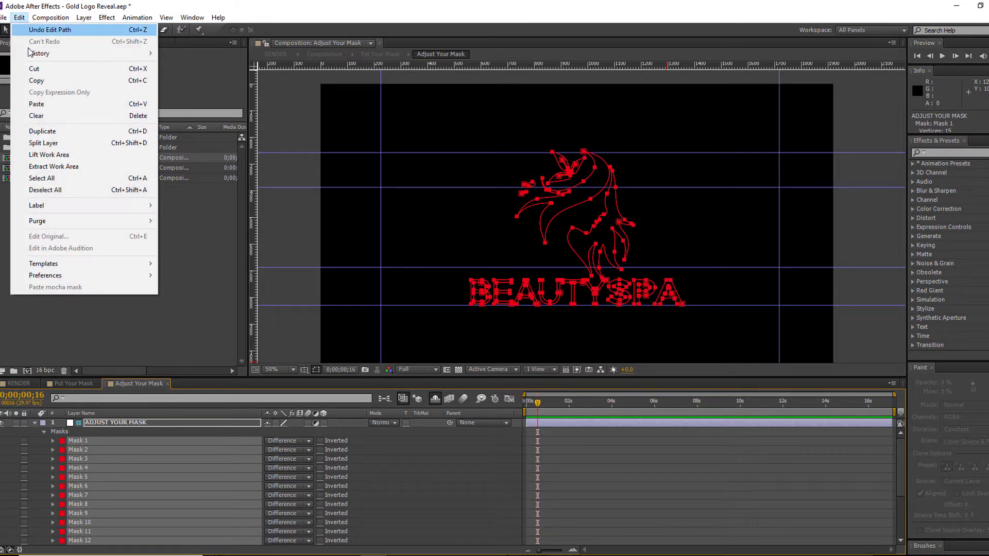
click(36, 83)
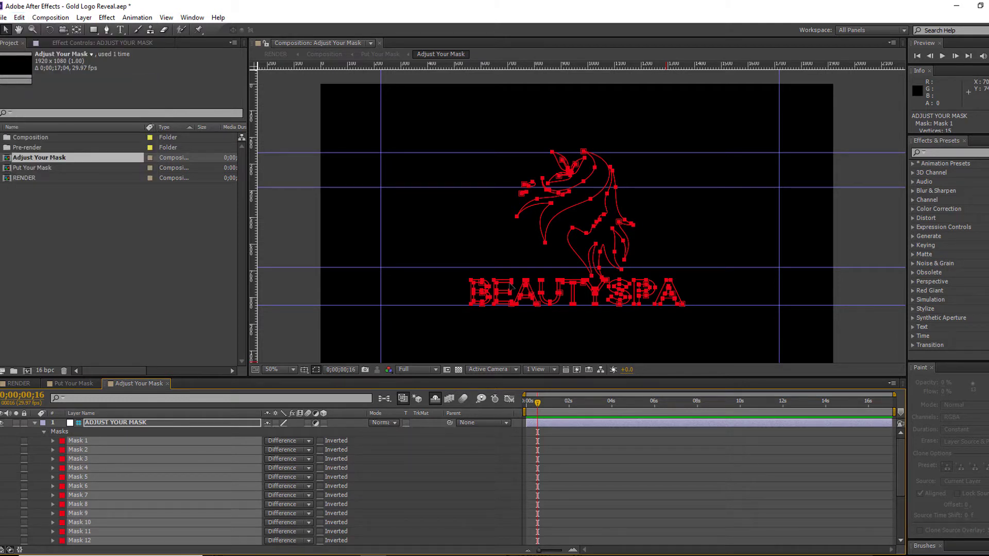
In the Put Your Mask composition, replace all existing masks on the Paste Your Mask layer with the copied logo masks.
click(74, 383)
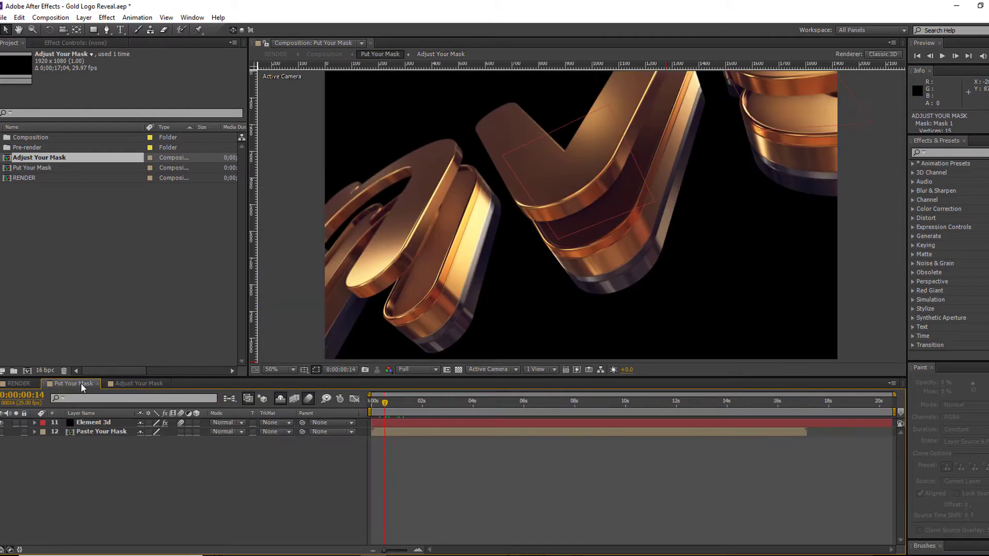
click(93, 434)
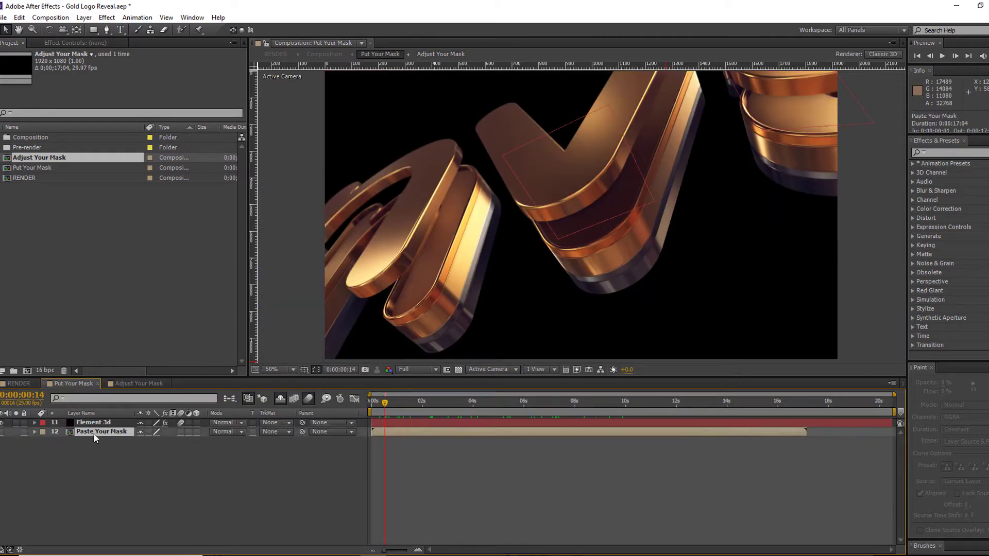
key(ctrl+v)
key(m)
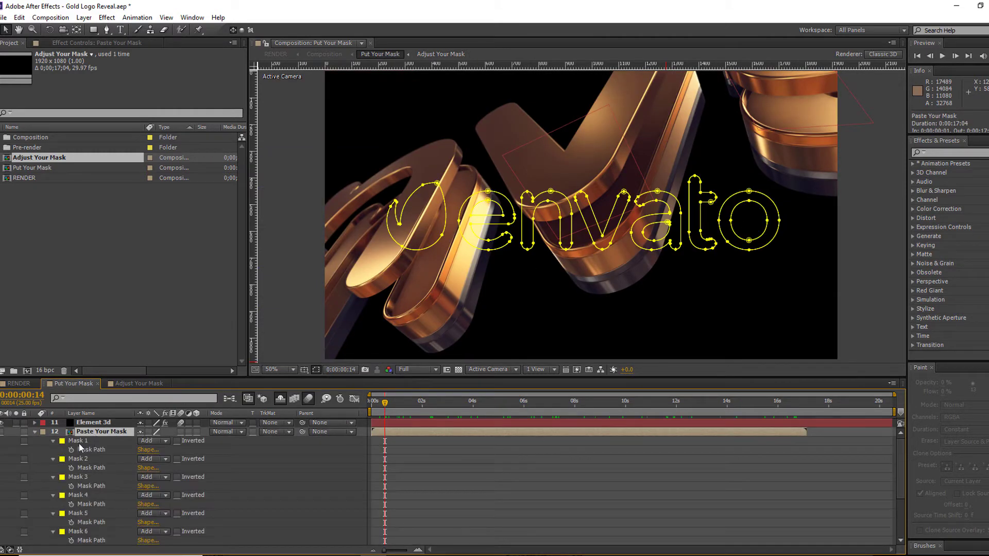
scroll(101, 490, down, 3)
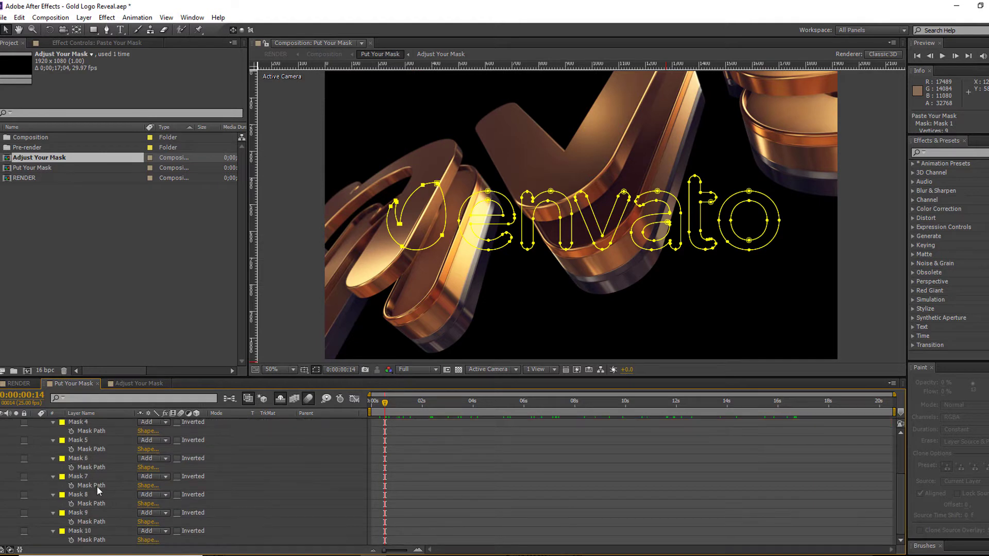
shift+click(78, 532)
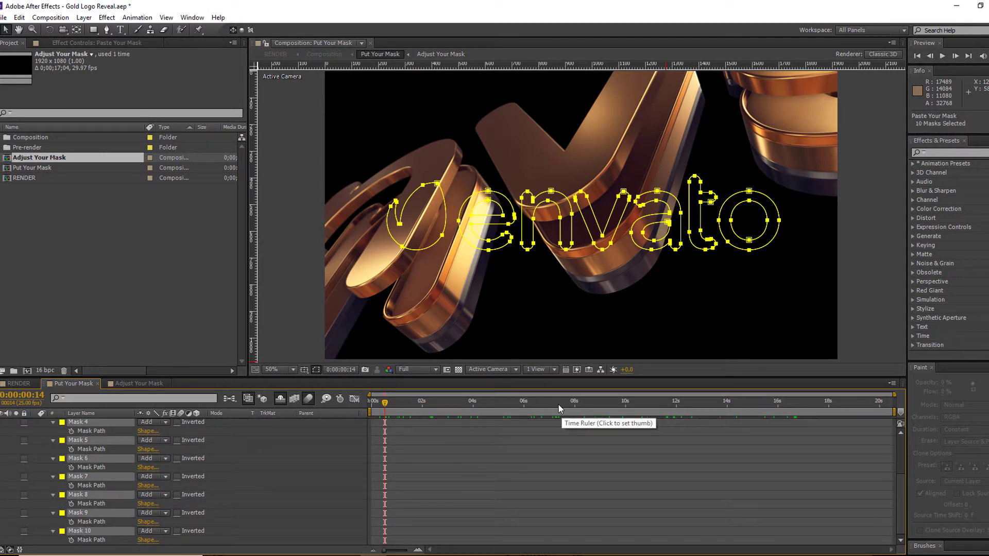
key(Delete)
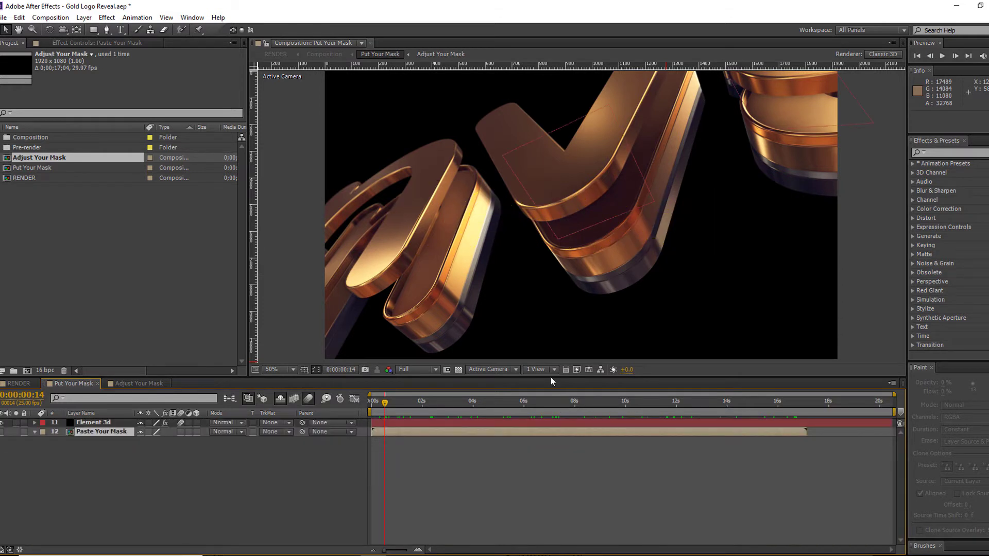
key(ctrl+v)
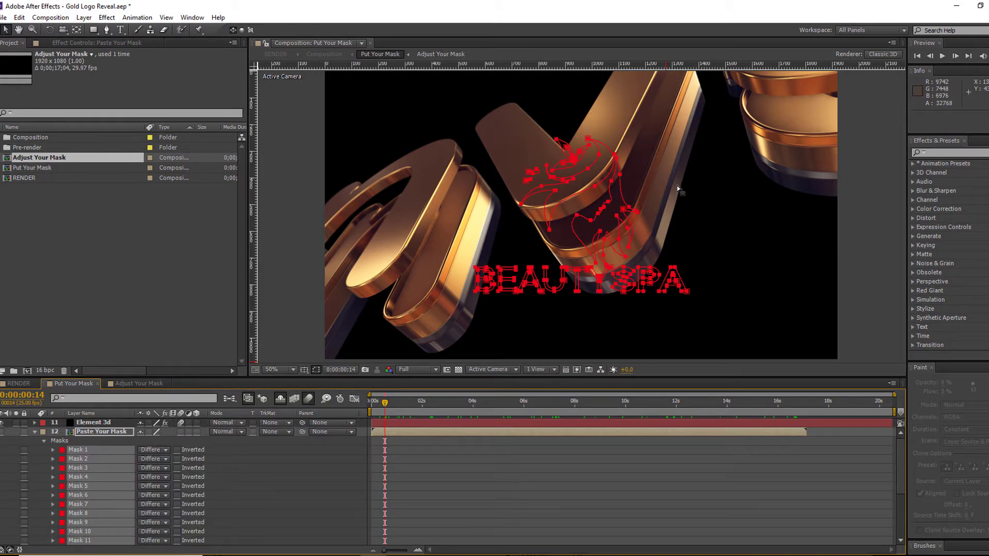
click(535, 481)
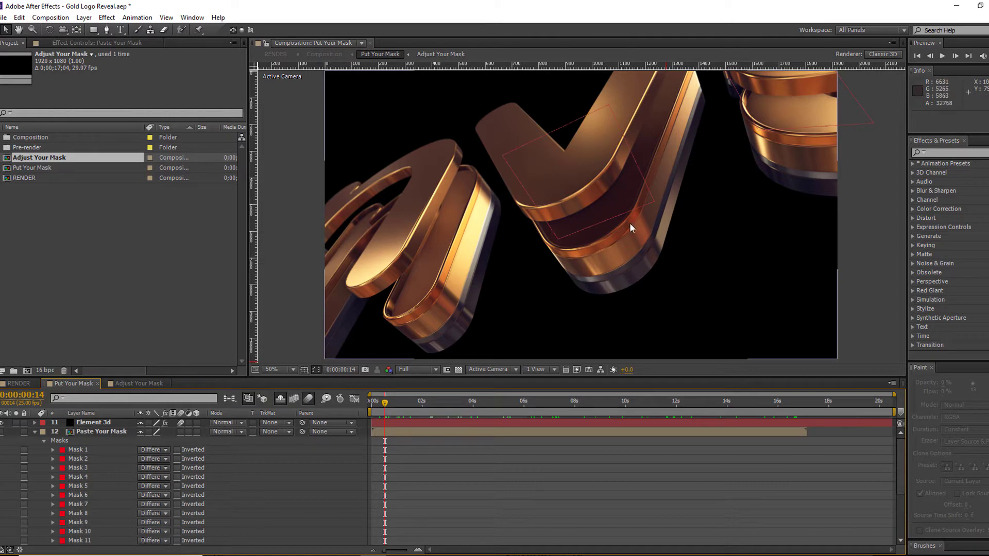
Step the Put Your Mask composition forward to 0:00:01:05 and examine the extruded gold logo's edges and surfaces up close.
click(954, 56)
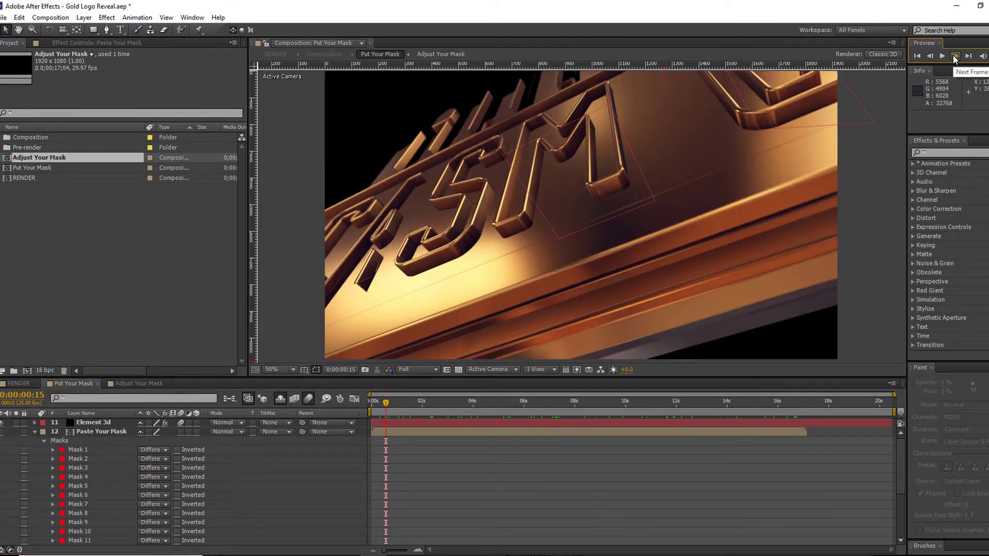
click(954, 57)
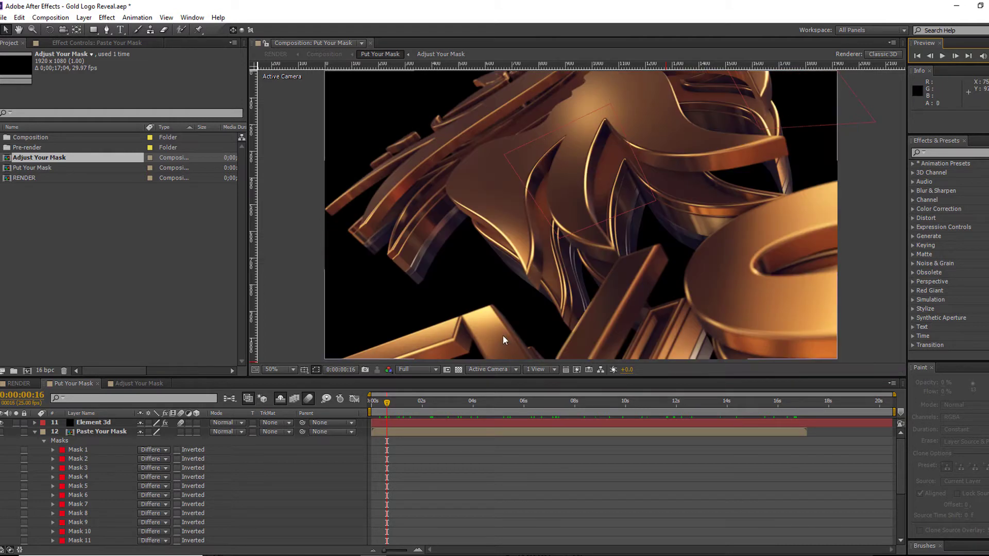
click(402, 404)
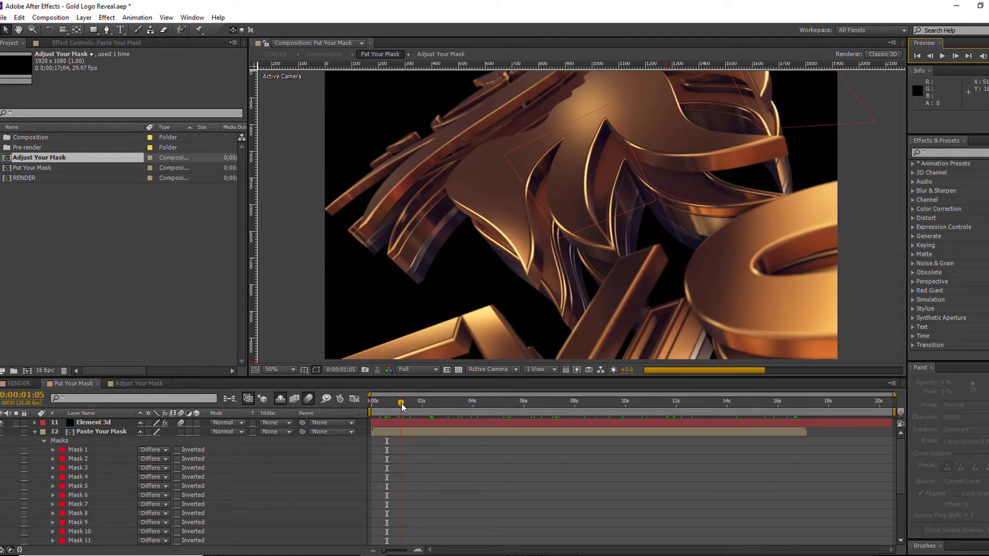
scroll(446, 261, up, 2)
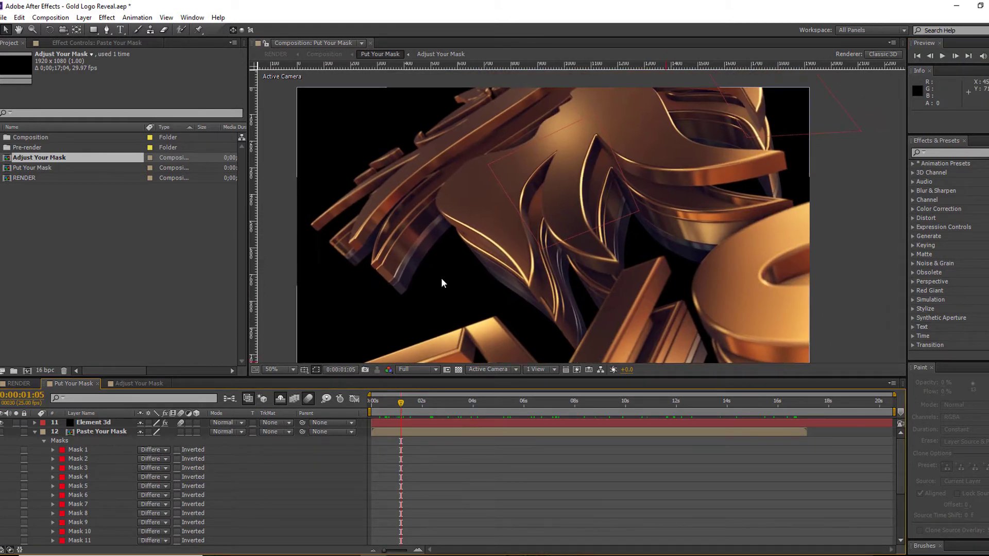
scroll(580, 212, up, 1)
scroll(579, 211, right, 2)
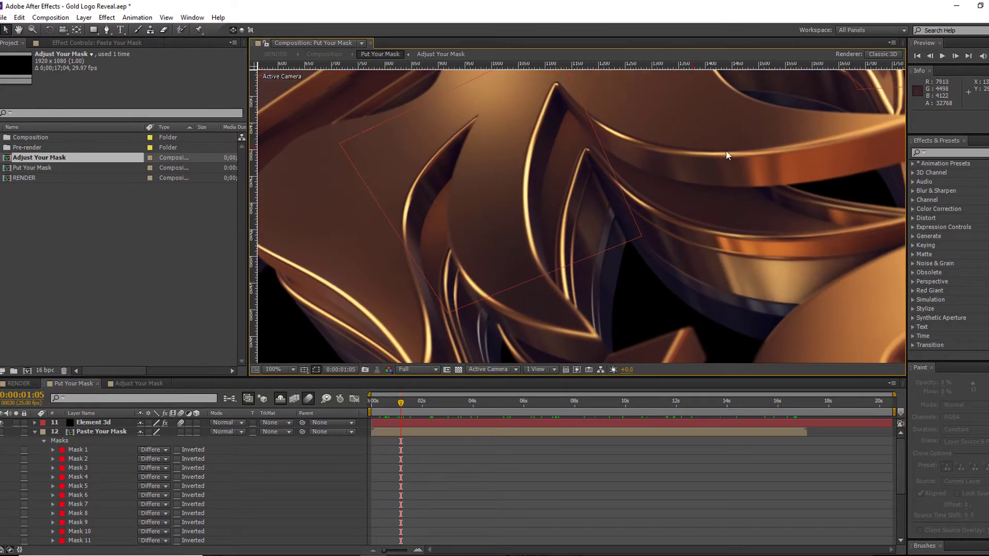
scroll(587, 273, down, 1)
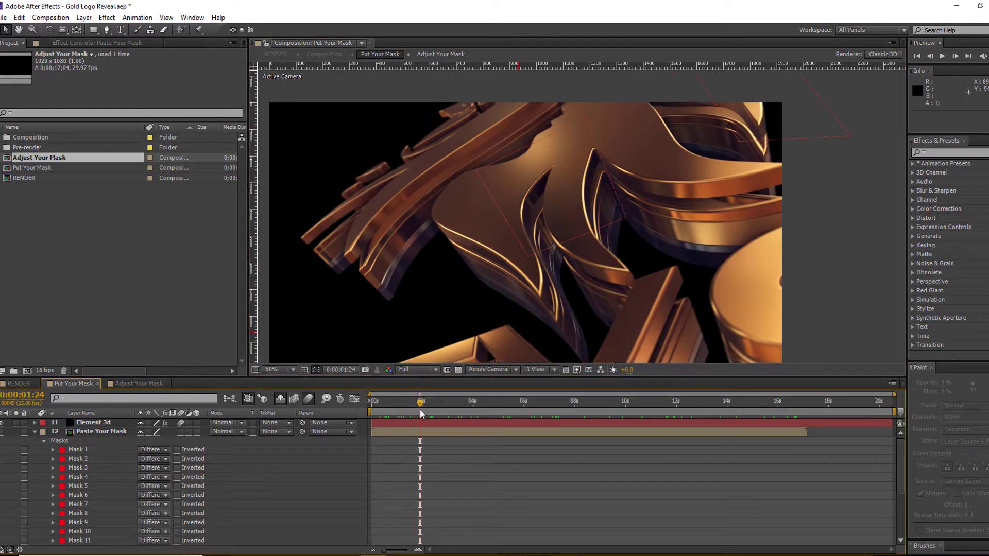
Examine the extruded gold logo up close at 0:00:03:08, 0:00:06:03 and 0:00:13:11 in the Put Your Mask composition.
click(455, 412)
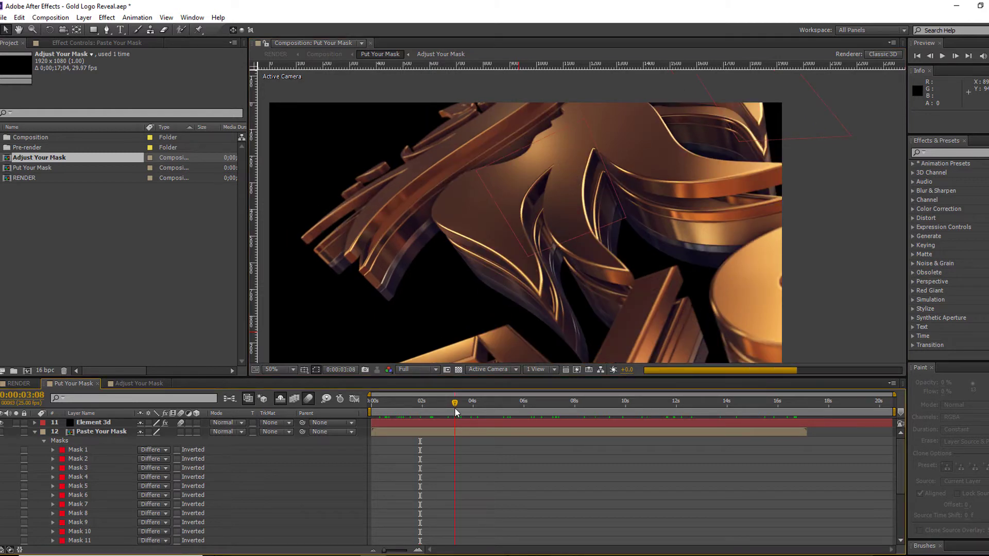
scroll(610, 295, up, 1)
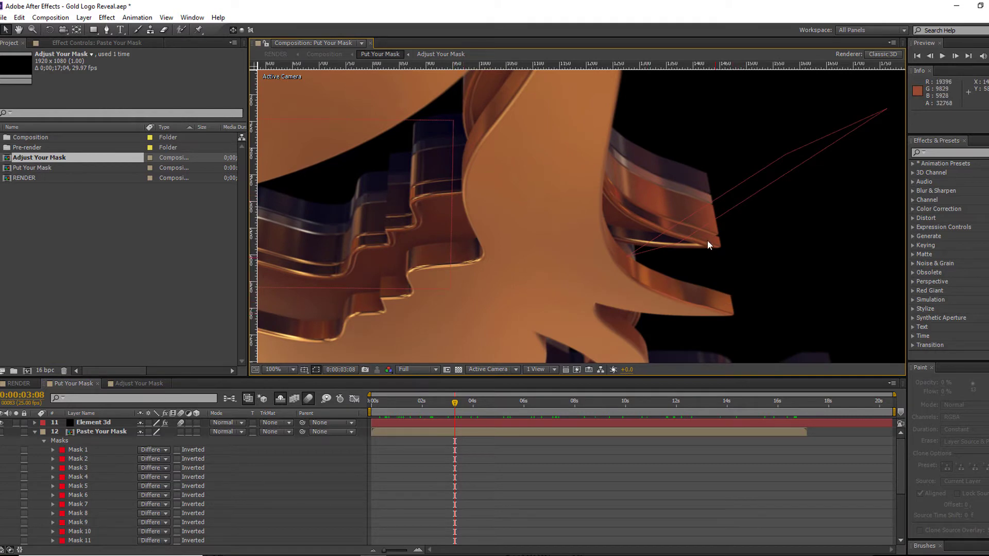
scroll(448, 282, down, 2)
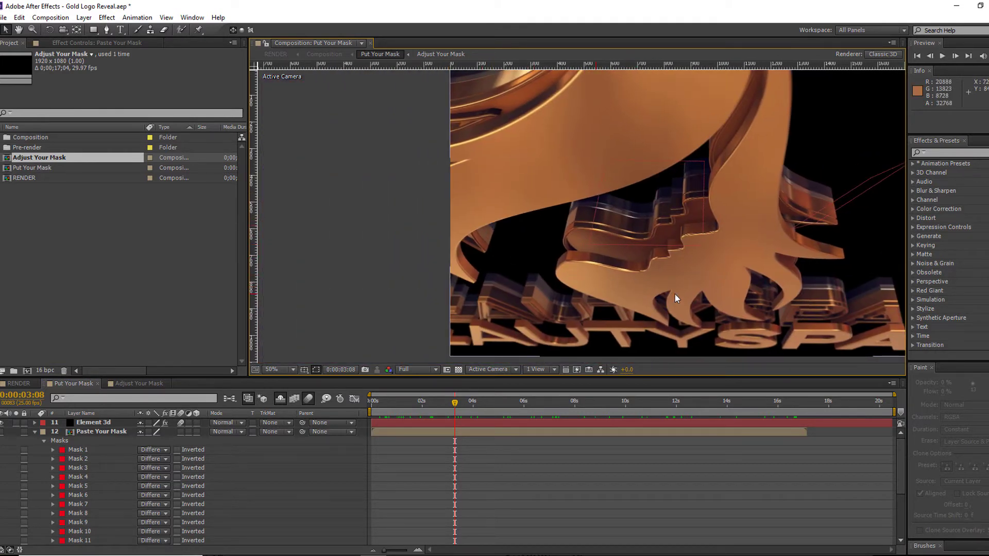
drag(689, 293, 515, 310)
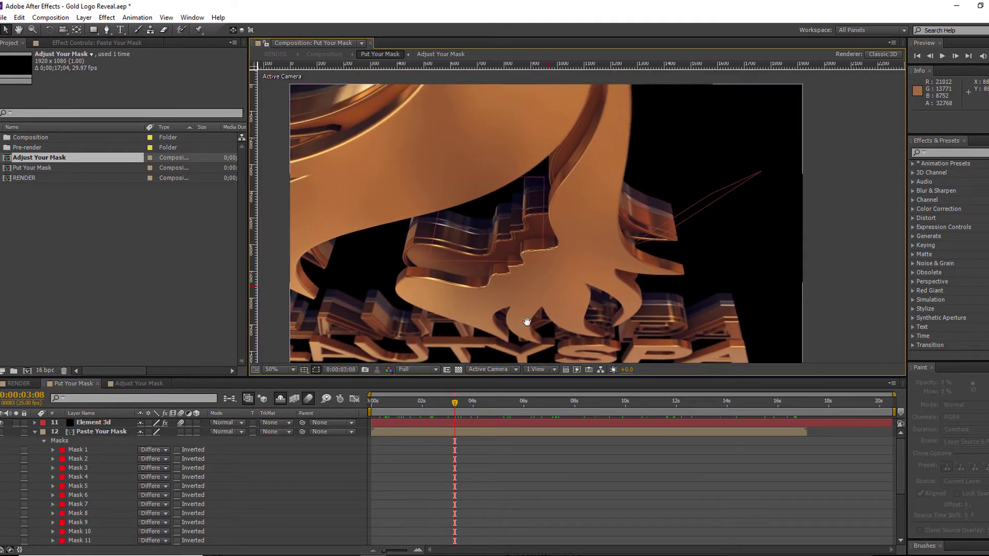
click(527, 405)
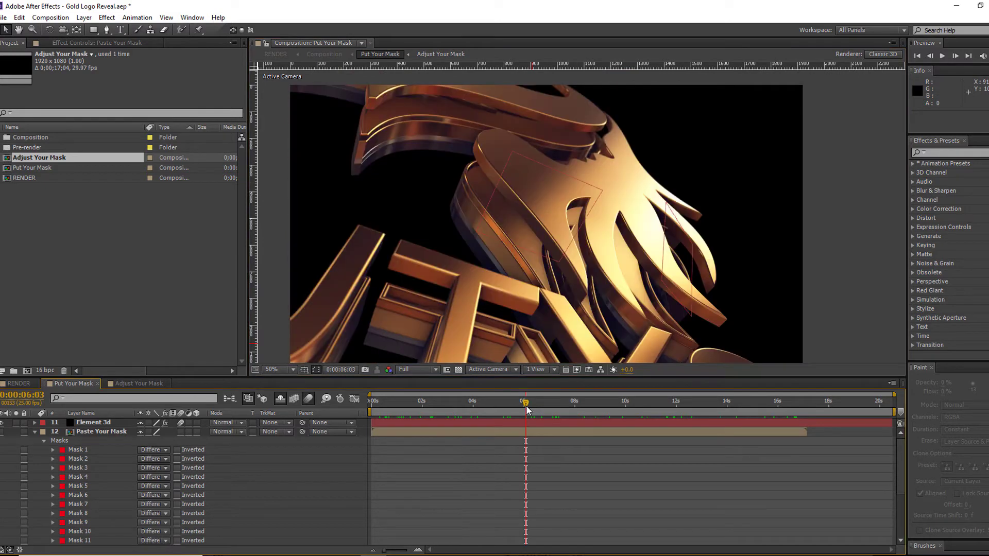
click(654, 405)
click(712, 404)
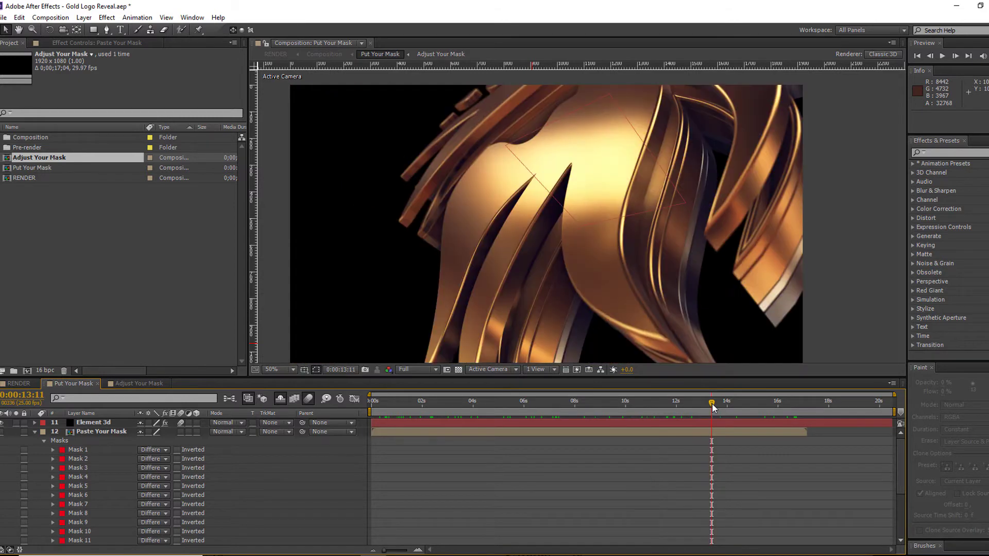
In the RENDER composition, switch the Control Panel layer's Particles On/OFF checkbox off to compare the background, and switch it back on.
click(19, 384)
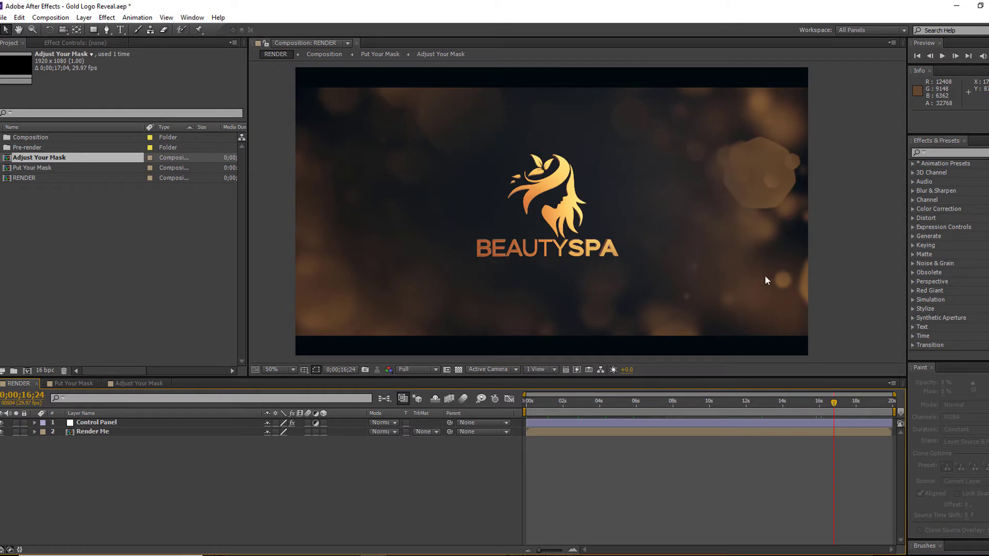
click(85, 423)
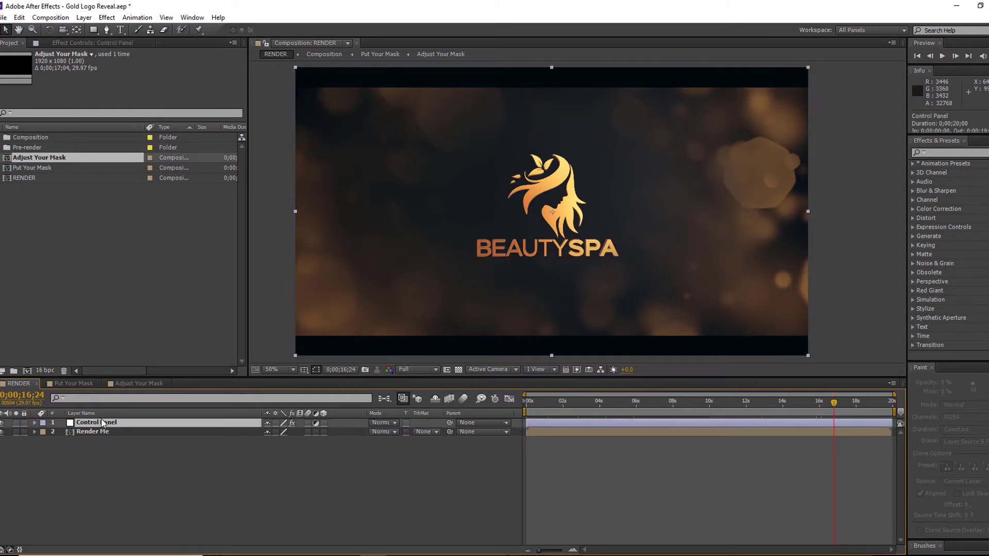
click(61, 44)
click(9, 65)
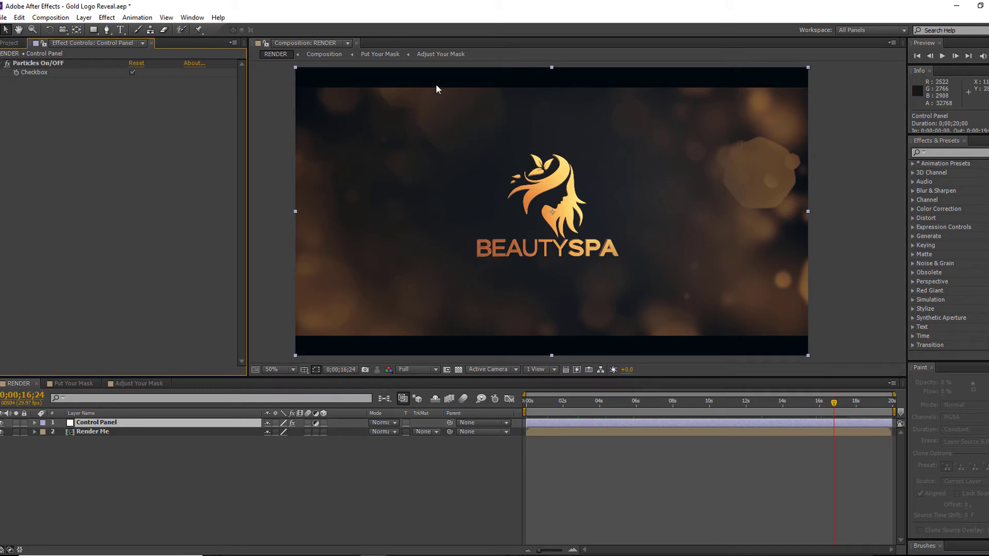
click(132, 74)
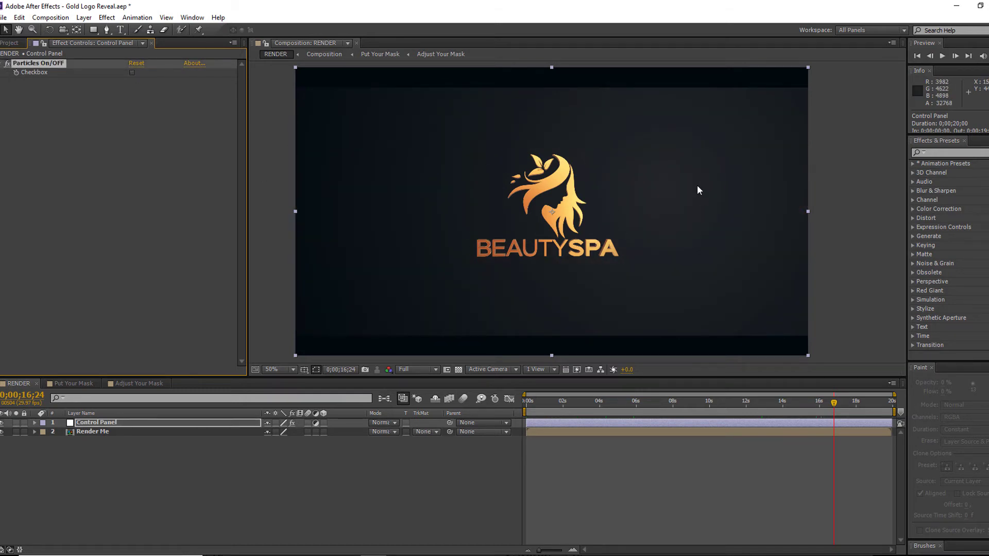
click(132, 72)
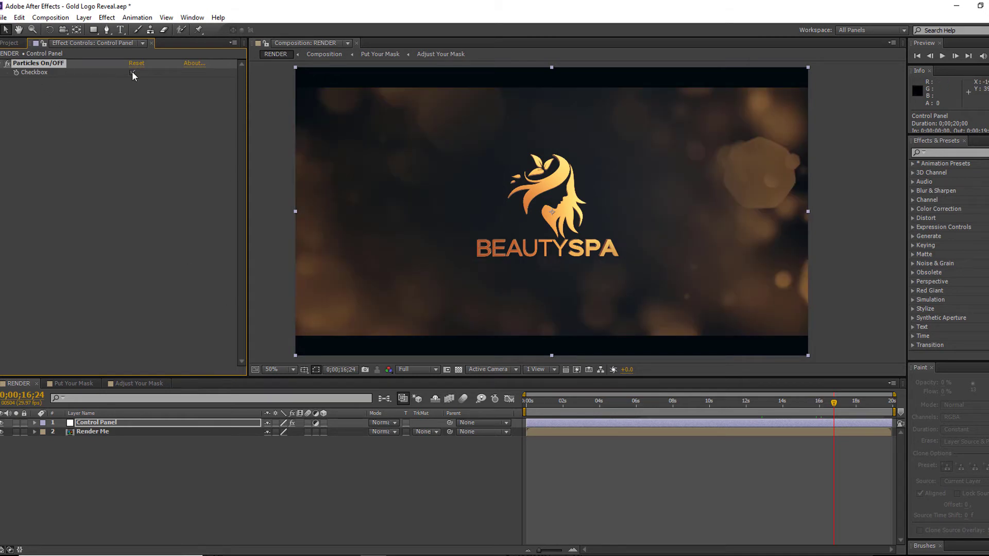
Open the Scene Setup of the Element 3d layer in the Put Your Mask composition and view the logo model at an angle.
click(82, 387)
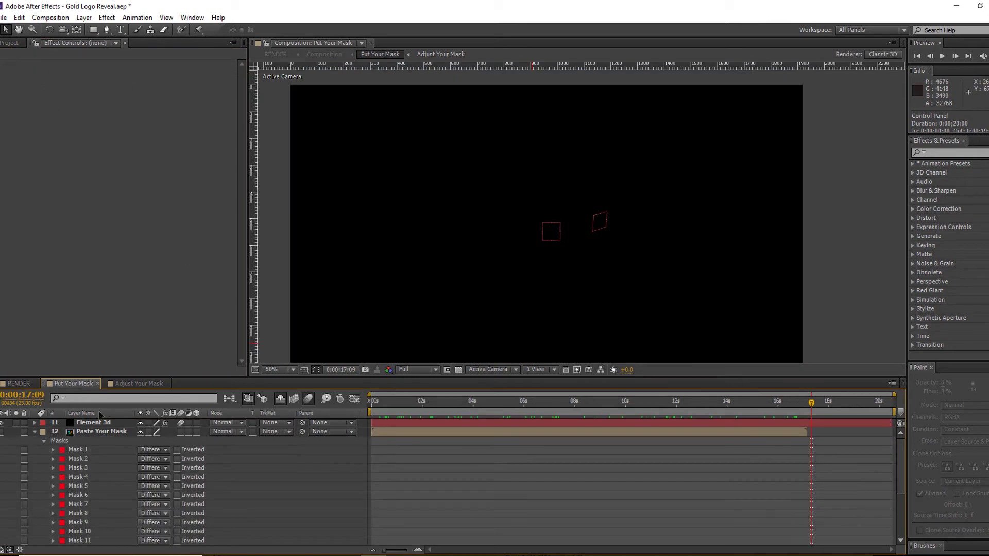
click(91, 424)
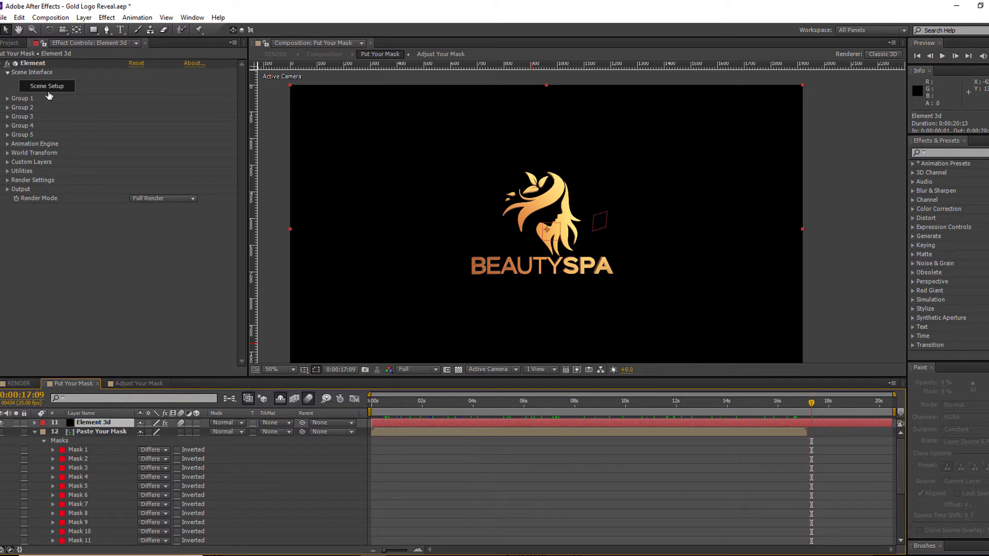
click(48, 90)
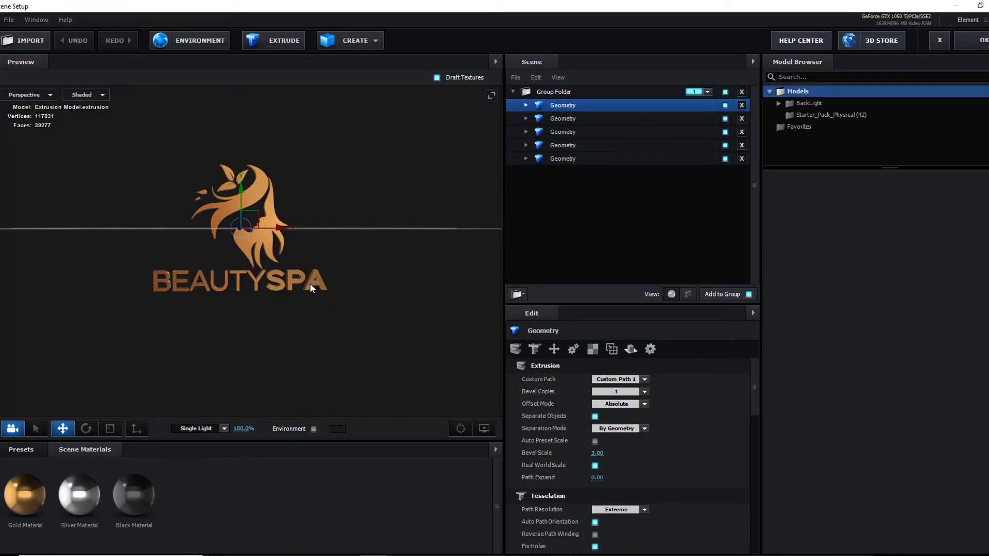
mouse_move(310, 283)
mouse_down()
mouse_move(333, 311)
mouse_move(317, 308)
mouse_move(370, 295)
mouse_move(310, 280)
mouse_up()
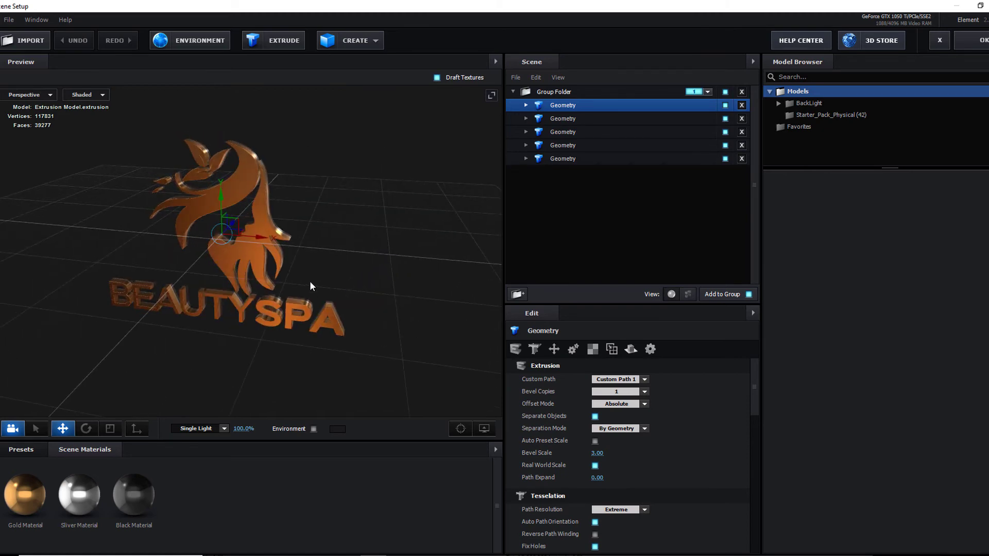
Browse the V1_Environment textures for the scene's environment map, keeping Studio_warm_blurred.png, and inspect the logo from another angle.
click(190, 37)
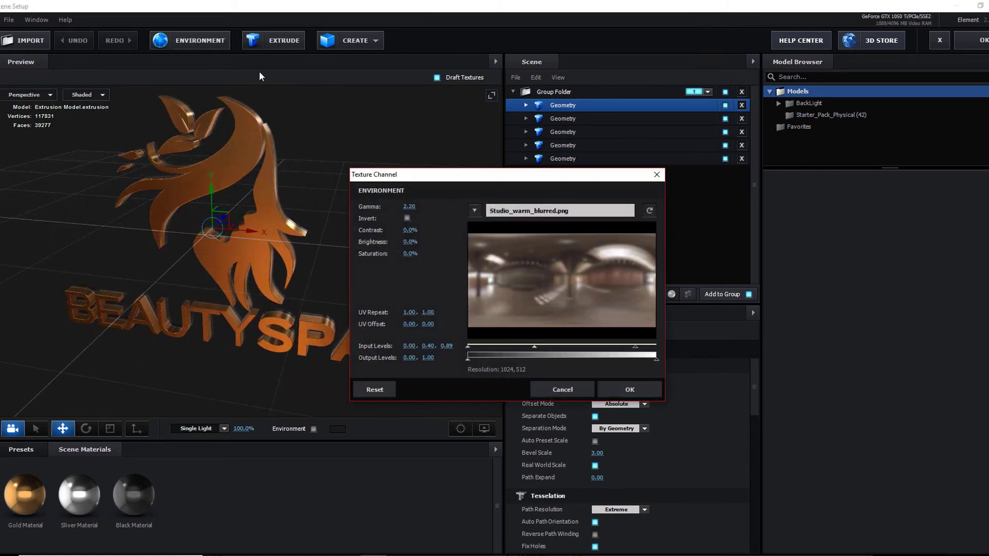
click(543, 212)
scroll(676, 344, down, 2)
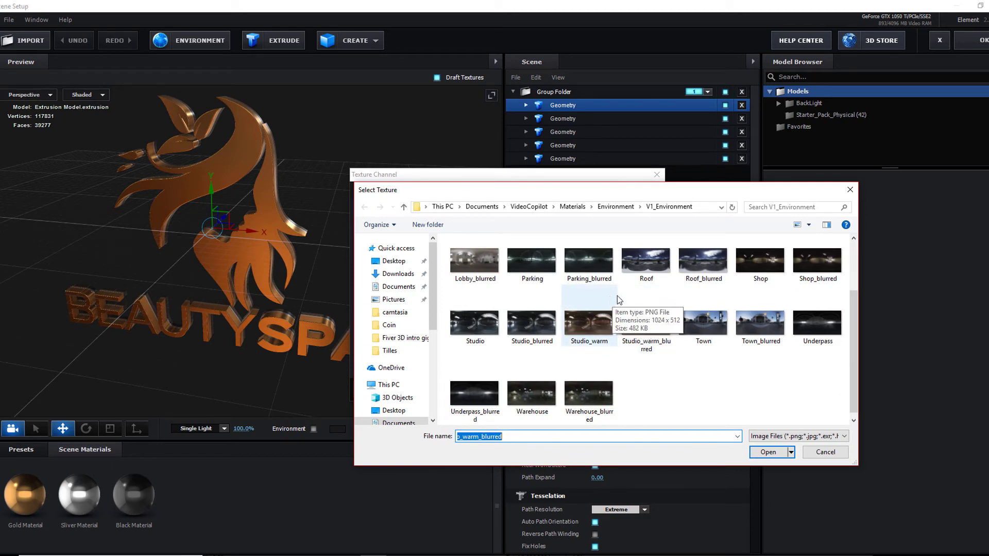
click(850, 192)
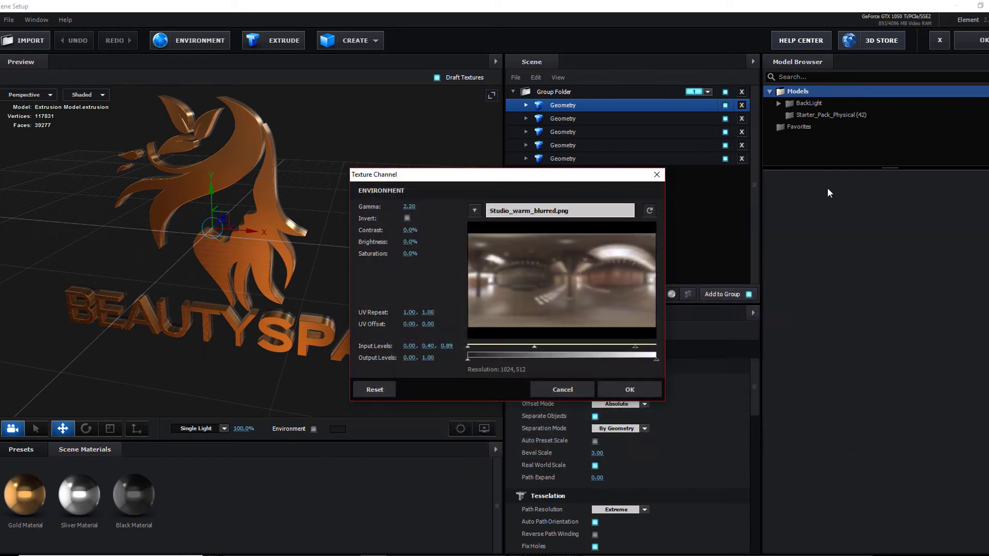
click(630, 390)
drag(256, 334, 286, 316)
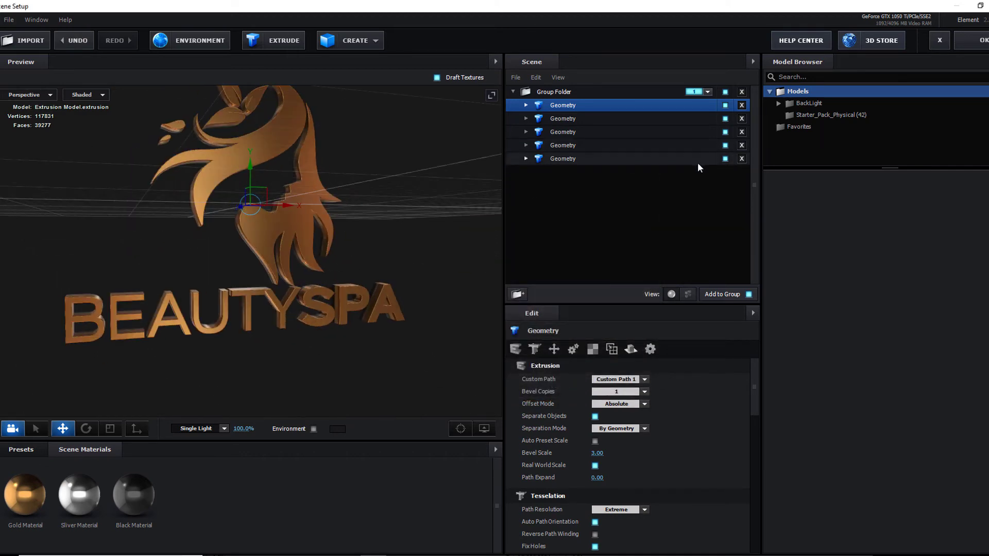
Expand the first three Geometry items, replace the third one's Gold Material with Sliver Material, and apply the scene.
click(526, 106)
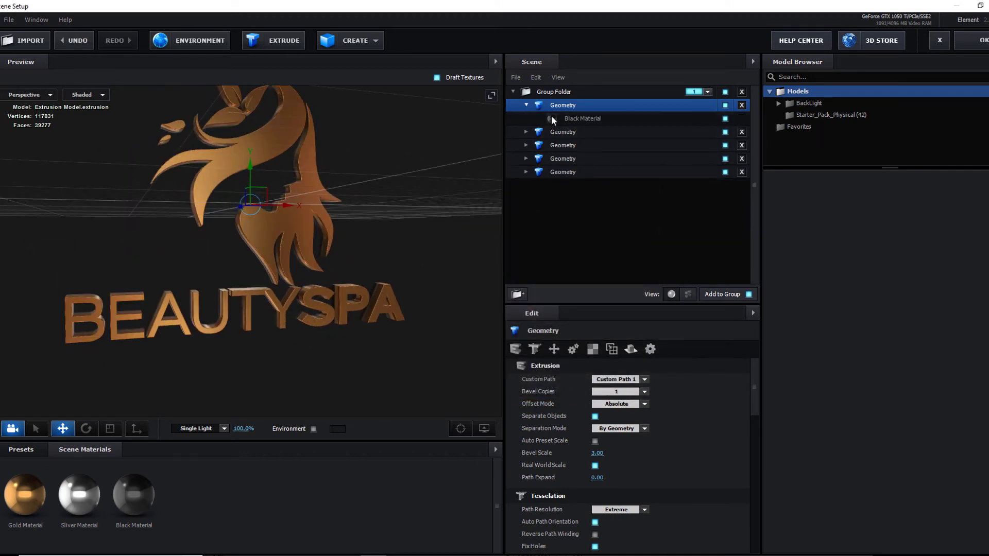
click(529, 133)
scroll(298, 277, up, 5)
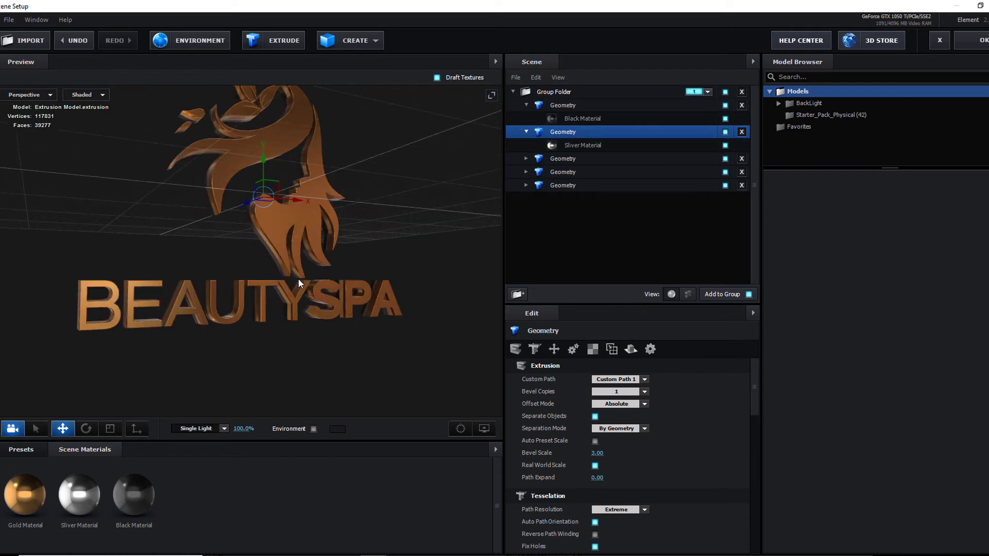
click(526, 159)
click(564, 175)
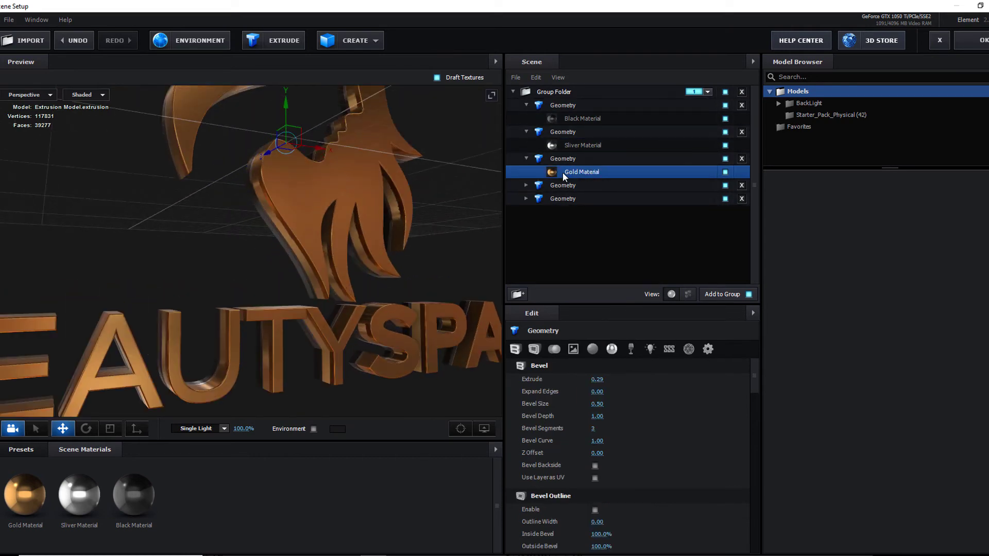
scroll(353, 277, down, 4)
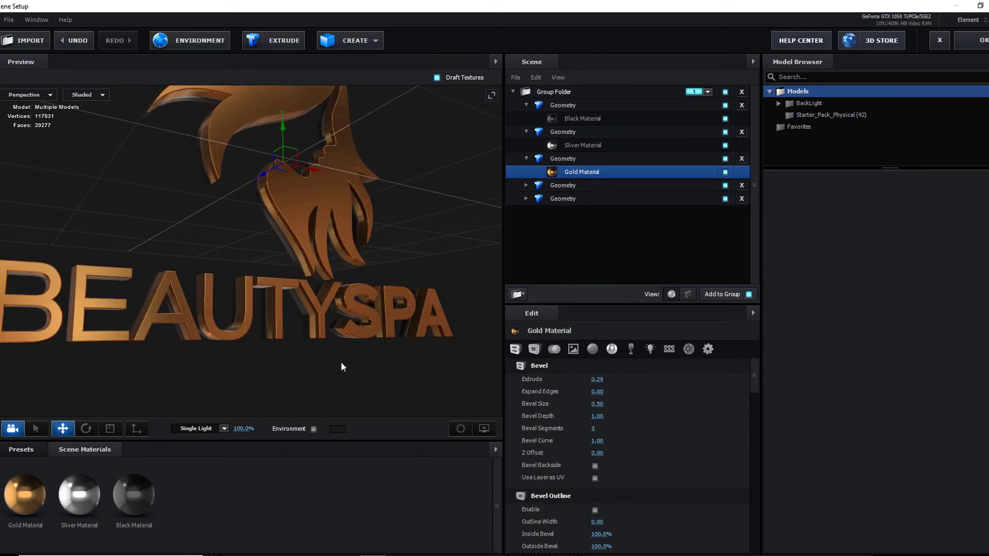
drag(79, 494, 579, 175)
drag(372, 307, 342, 261)
click(974, 40)
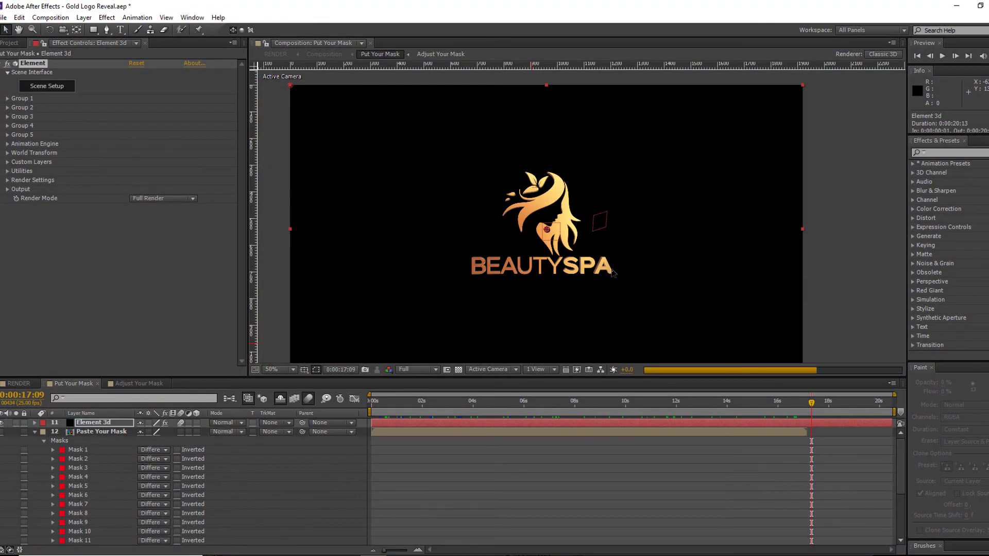
Check the silver-faced logo in the Put Your Mask composition at 0:00:03:09 and 0:00:08:24.
click(456, 407)
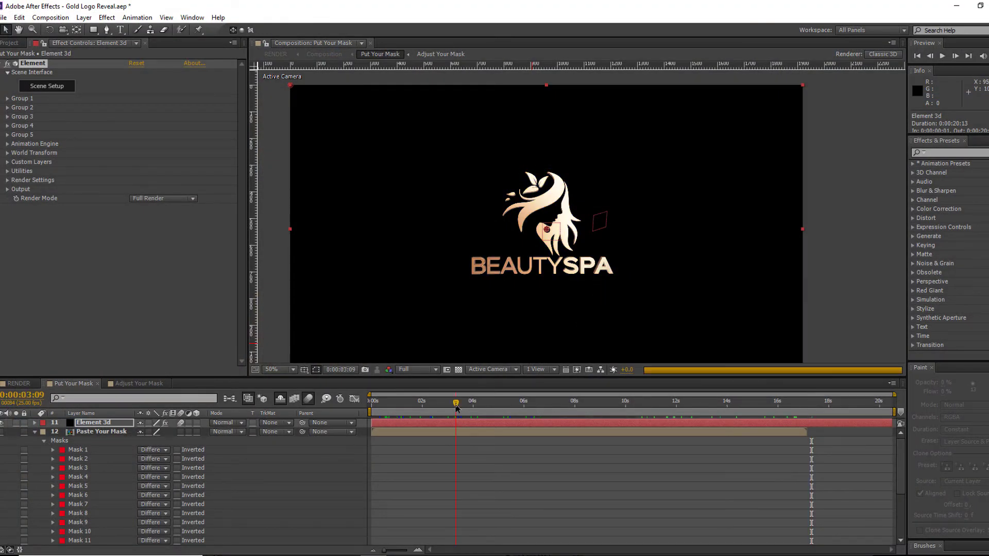
click(522, 411)
click(598, 407)
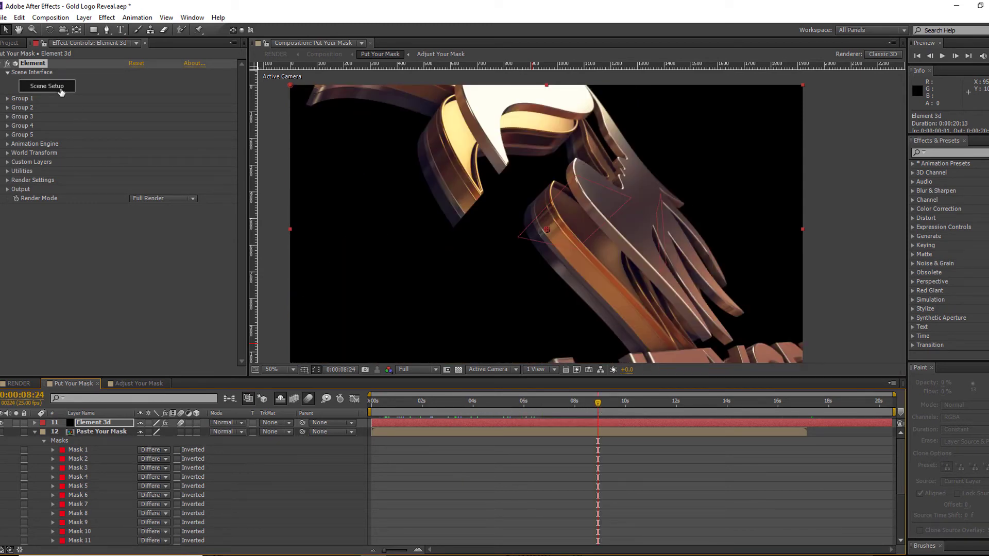
In Scene Setup, set the third geometry's Sliver Material reflectivity color to red FF3B3B and apply the scene.
click(60, 91)
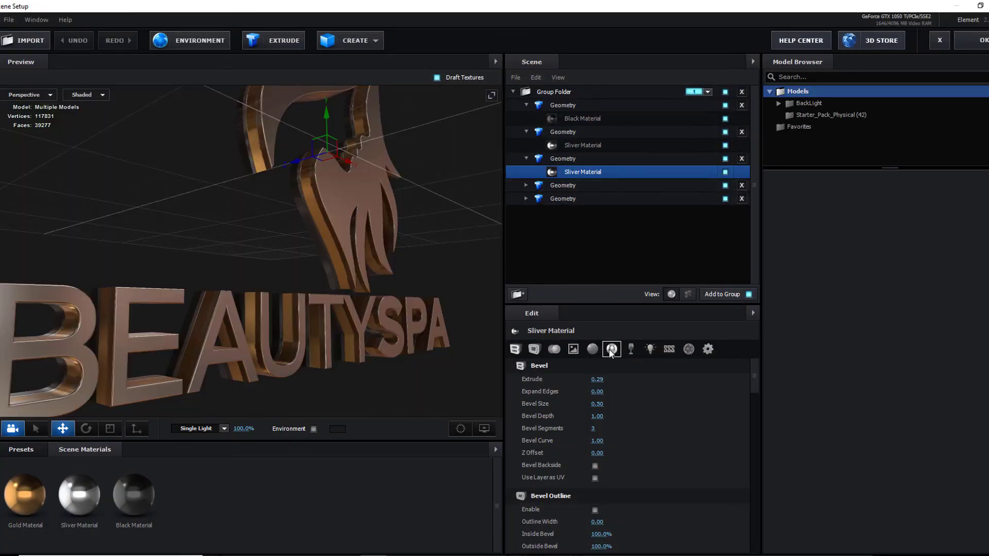
click(611, 349)
click(599, 379)
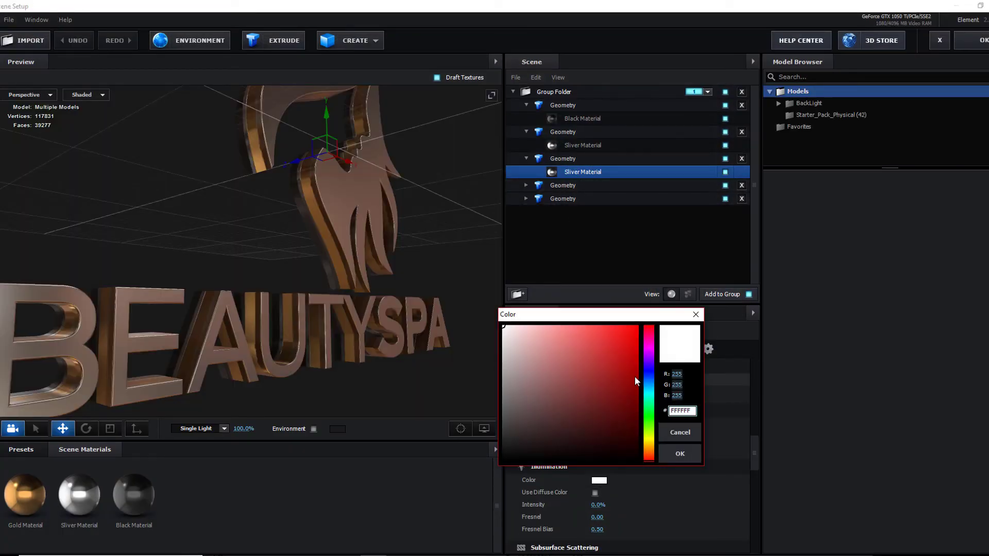
drag(631, 373, 599, 323)
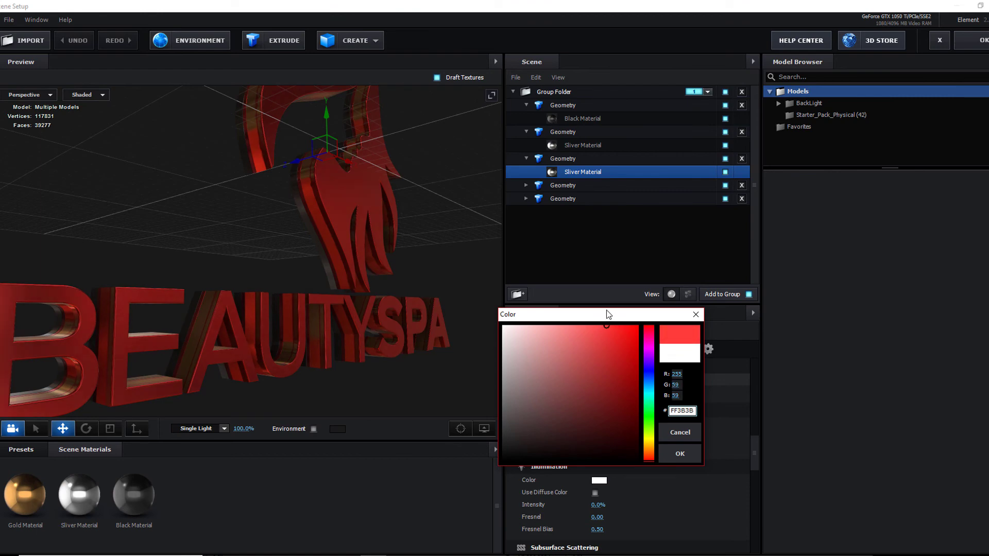
click(680, 453)
scroll(305, 320, up, 3)
drag(305, 320, 293, 346)
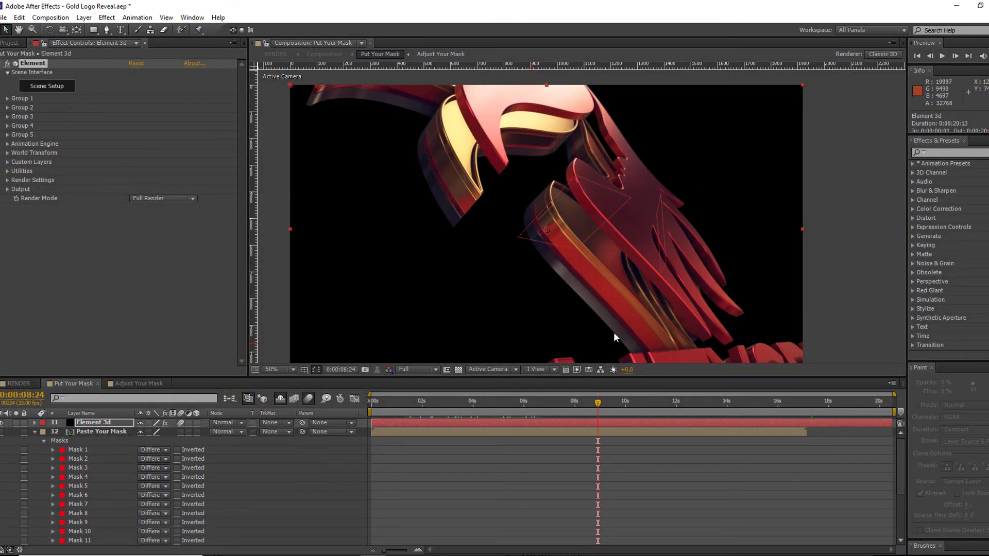
Open the Render Me layer's nested composition from the RENDER composition to view the red logo at 0:00:02:04.
click(633, 407)
click(18, 383)
click(85, 432)
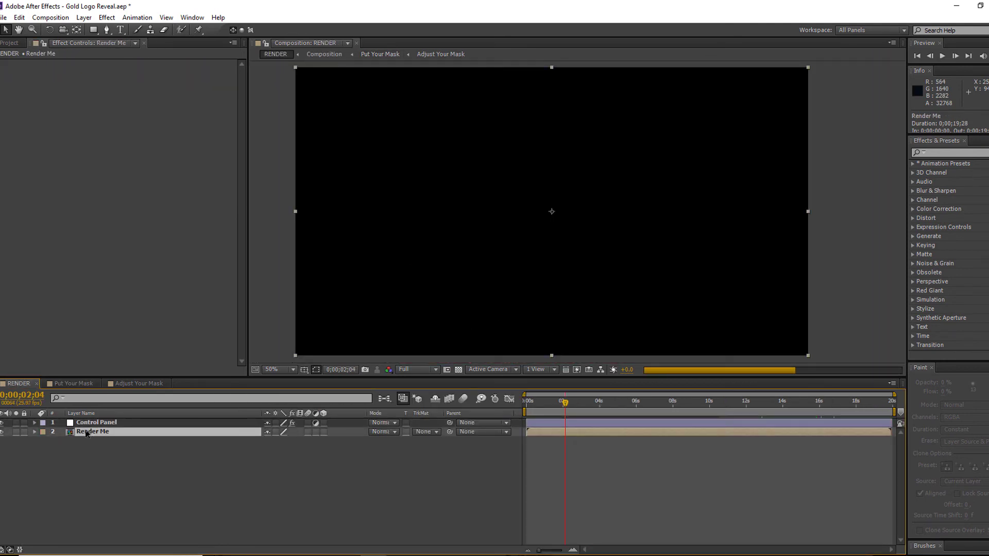
double_click(86, 432)
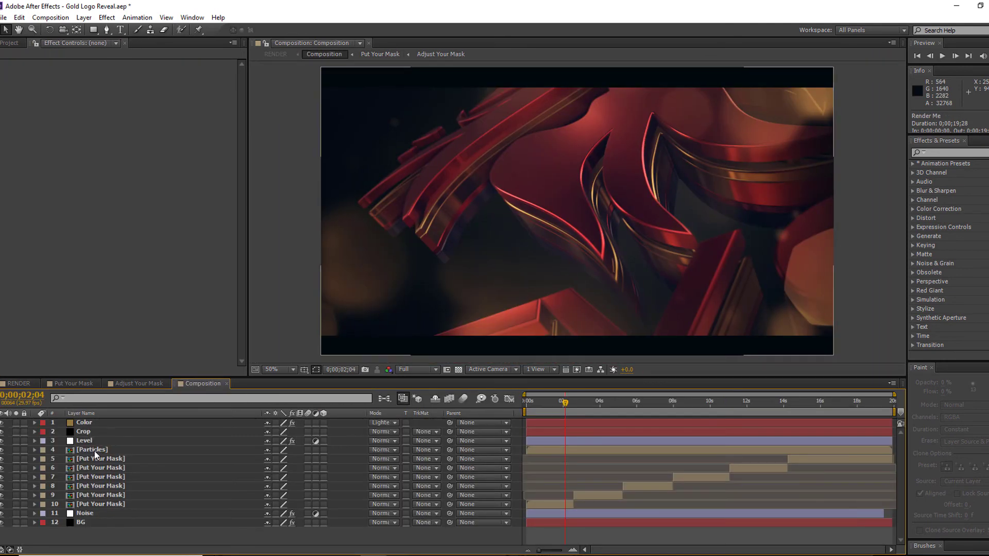
Apply Color Balance (HLS) to the Particles layer and shift its hue to turn the orange particles red.
click(94, 450)
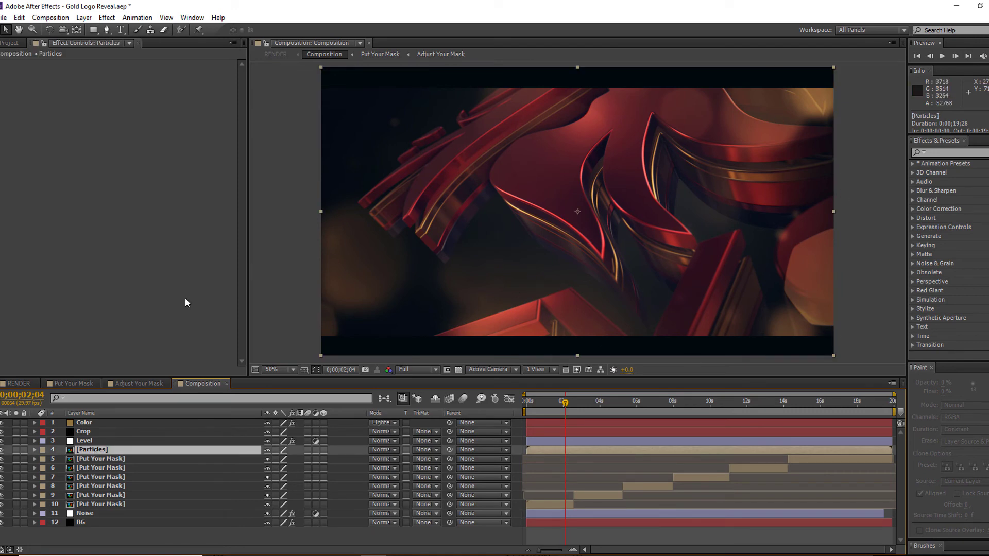
click(107, 18)
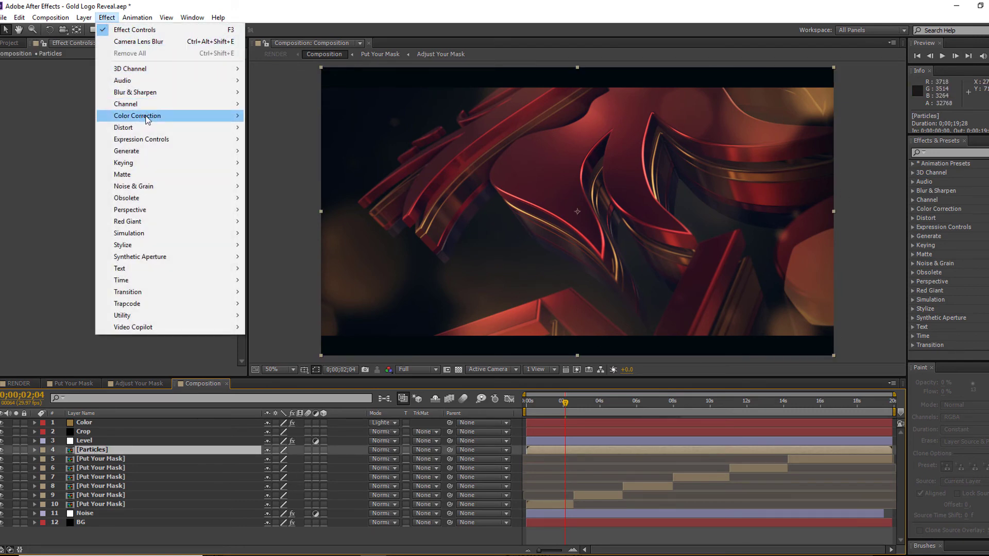
mouse_move(155, 120)
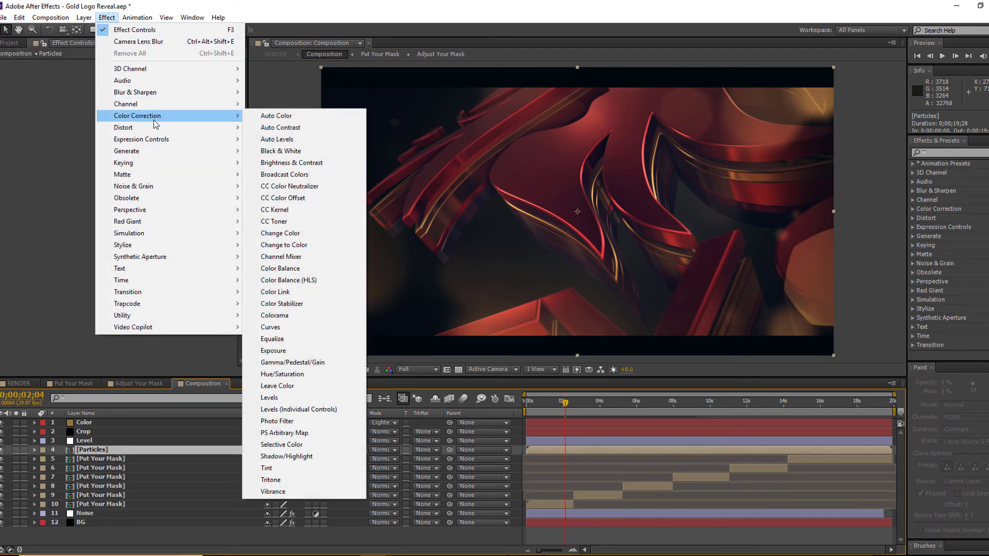
click(307, 280)
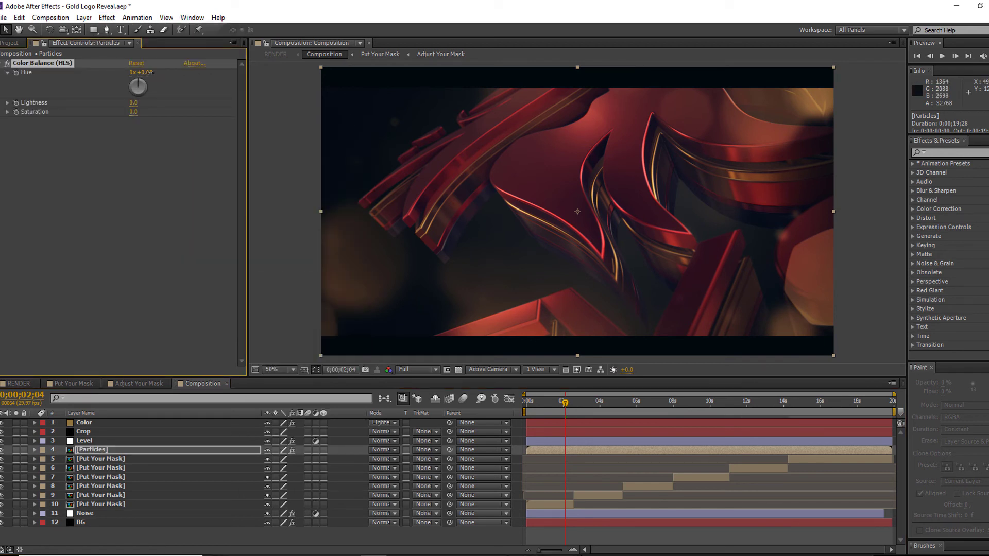
drag(144, 72, 354, 92)
Check the red logo and particles in the RENDER composition at 0;00;05;09, 0;00;08;00, 0;00;14;23 and 0;00;17;12.
click(23, 383)
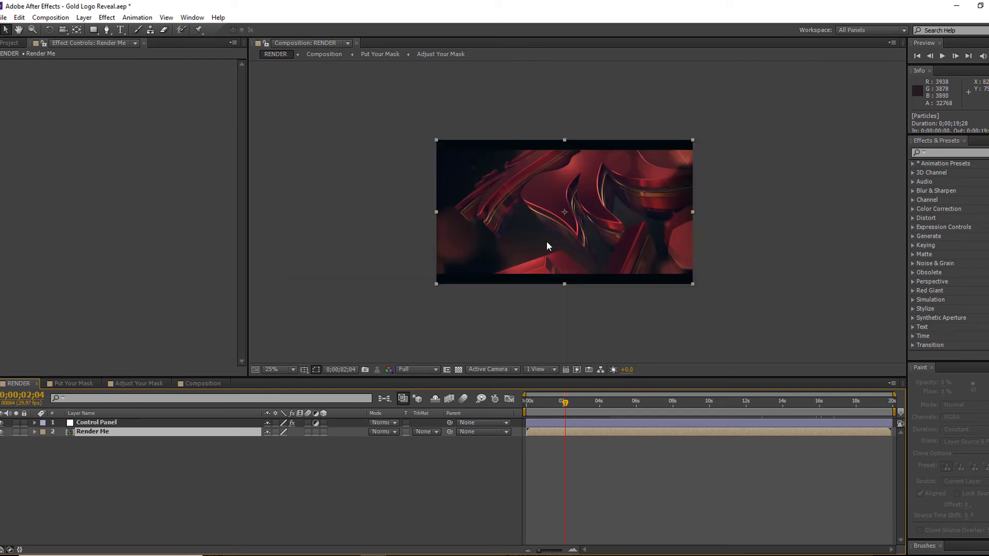
key(period)
click(623, 404)
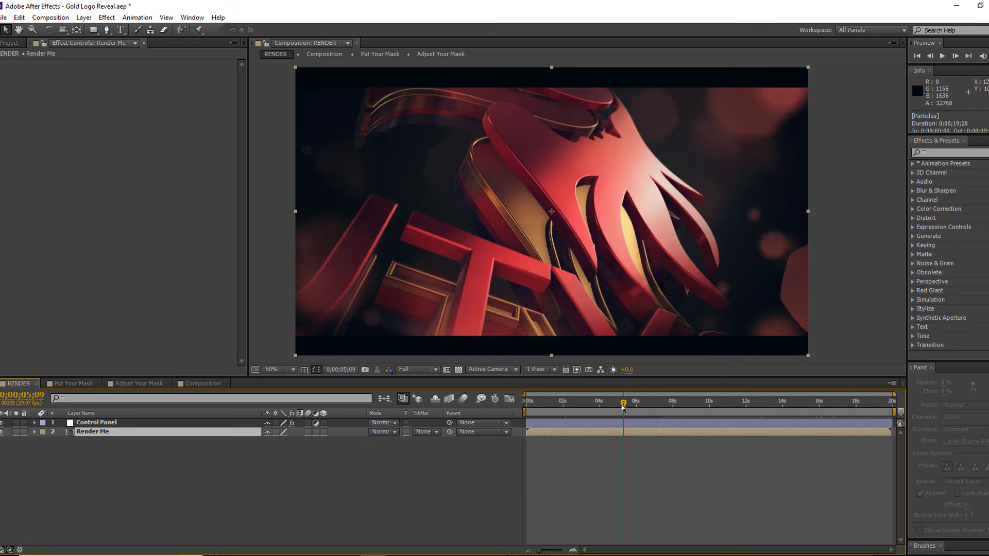
click(673, 408)
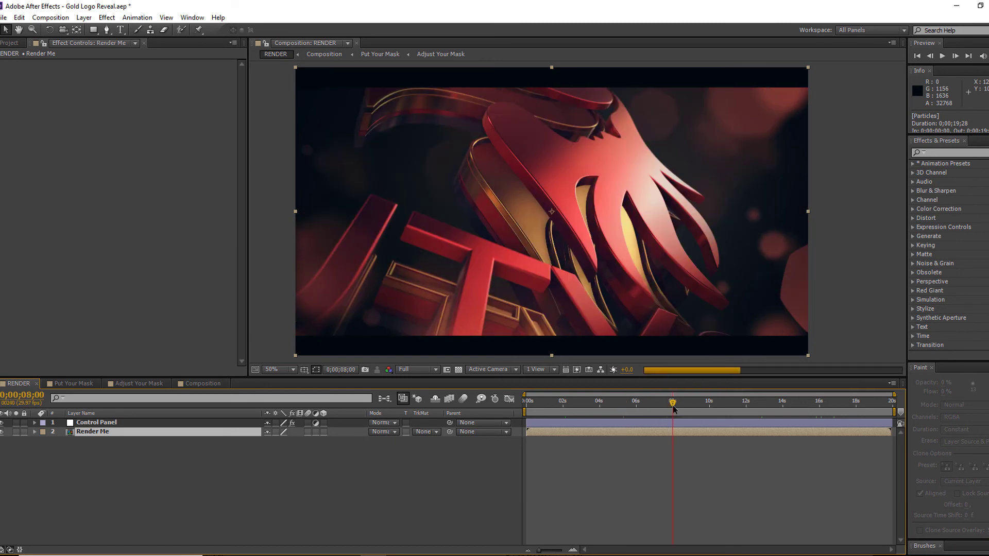
click(797, 403)
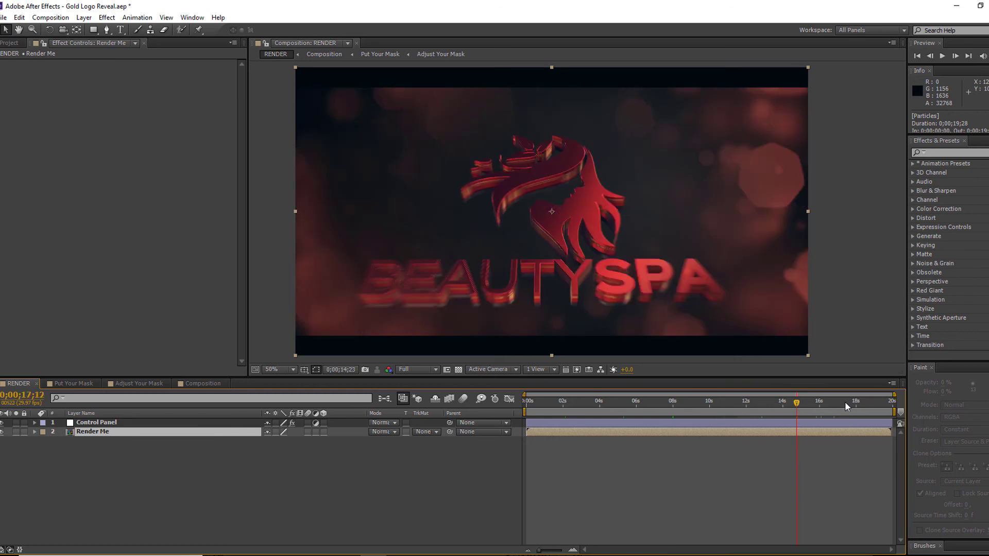
click(845, 403)
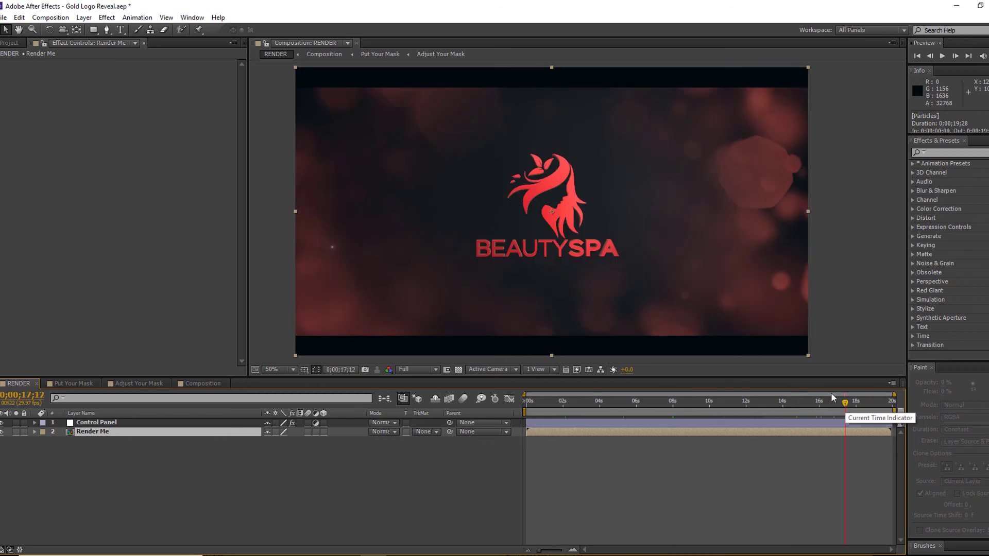
scroll(573, 274, down, 6)
scroll(573, 274, up, 8)
scroll(573, 275, down, 2)
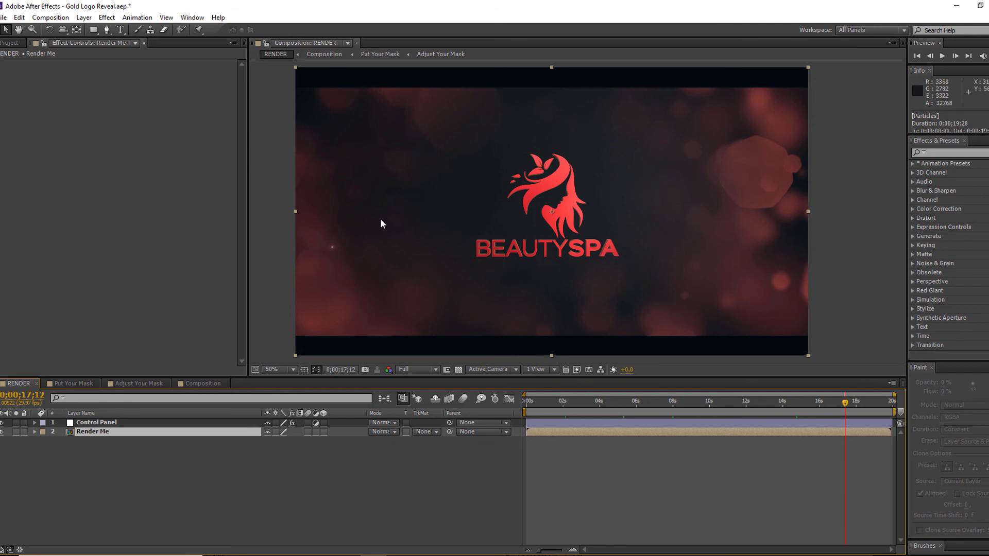
scroll(616, 245, down, 4)
scroll(606, 246, up, 2)
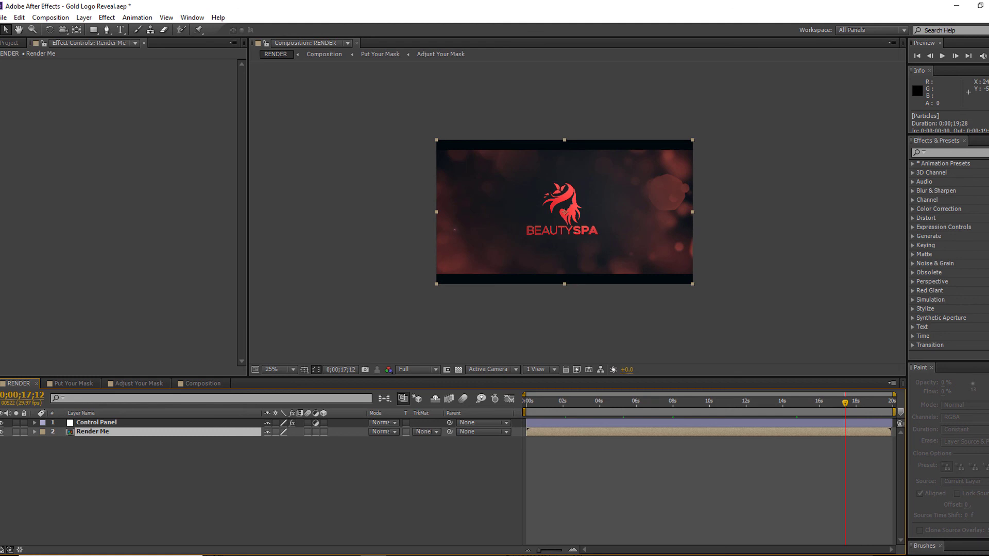
Start quitting the program with the Gold Logo Reveal project open.
key(ctrl+q)
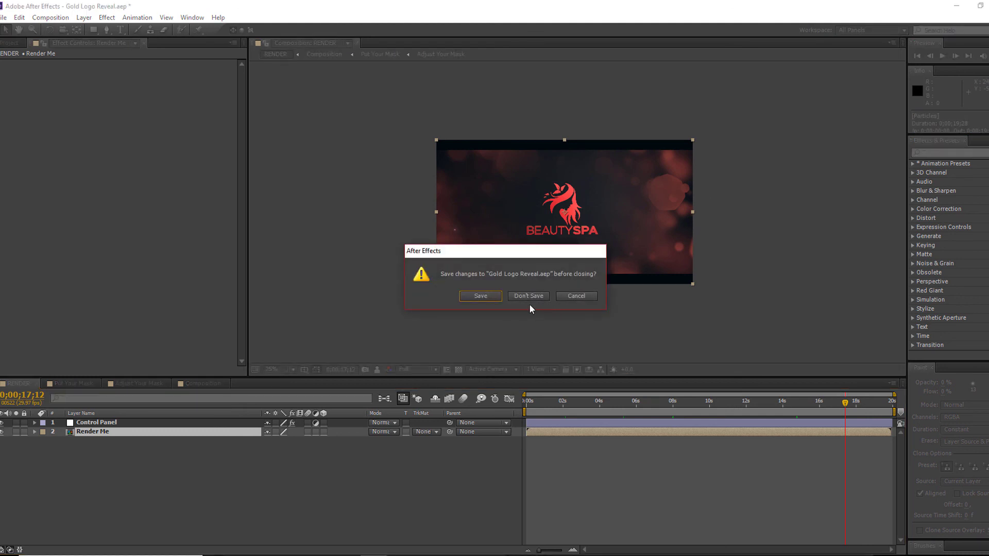